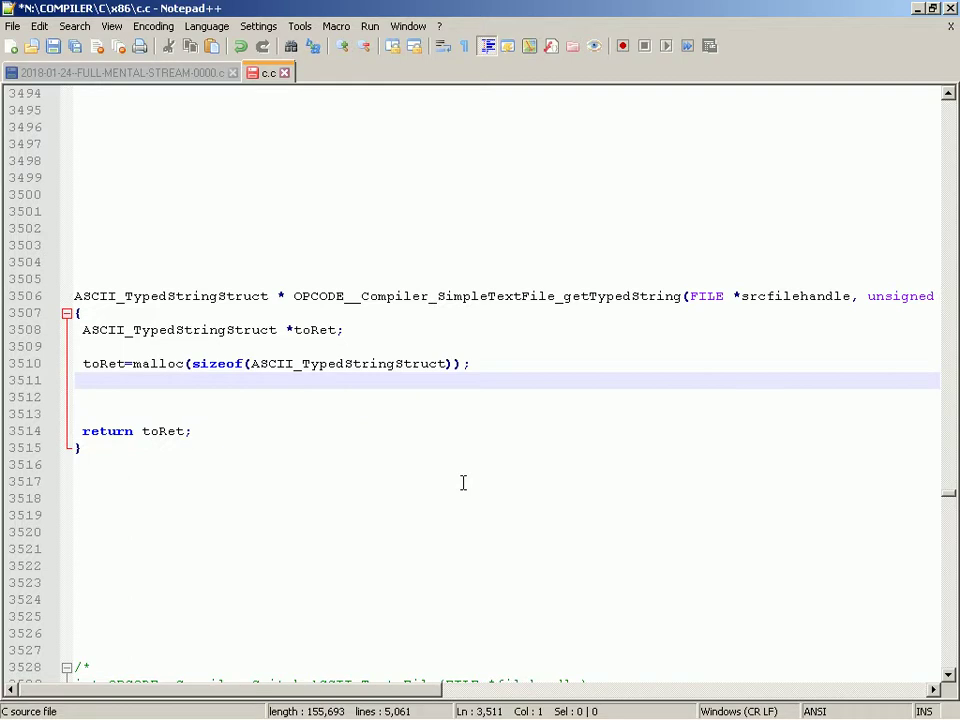
Start an if(toRet!=NULL){ block on the line directly below the malloc call
type("if(toRet")
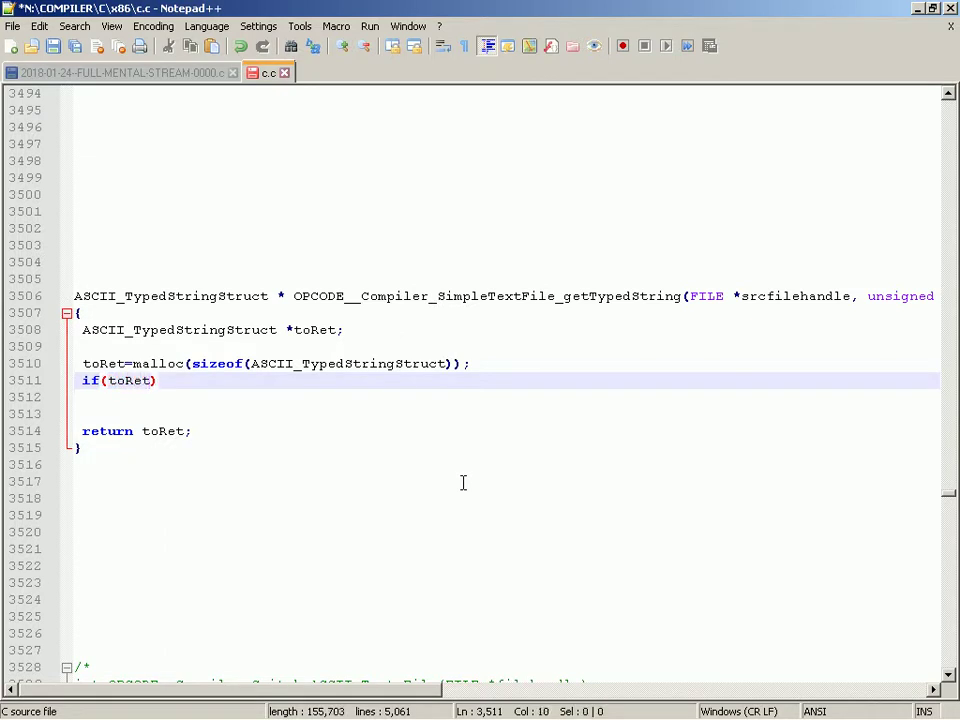
type("!=")
key("BackSpace")
type("=NULL")
key("Right")
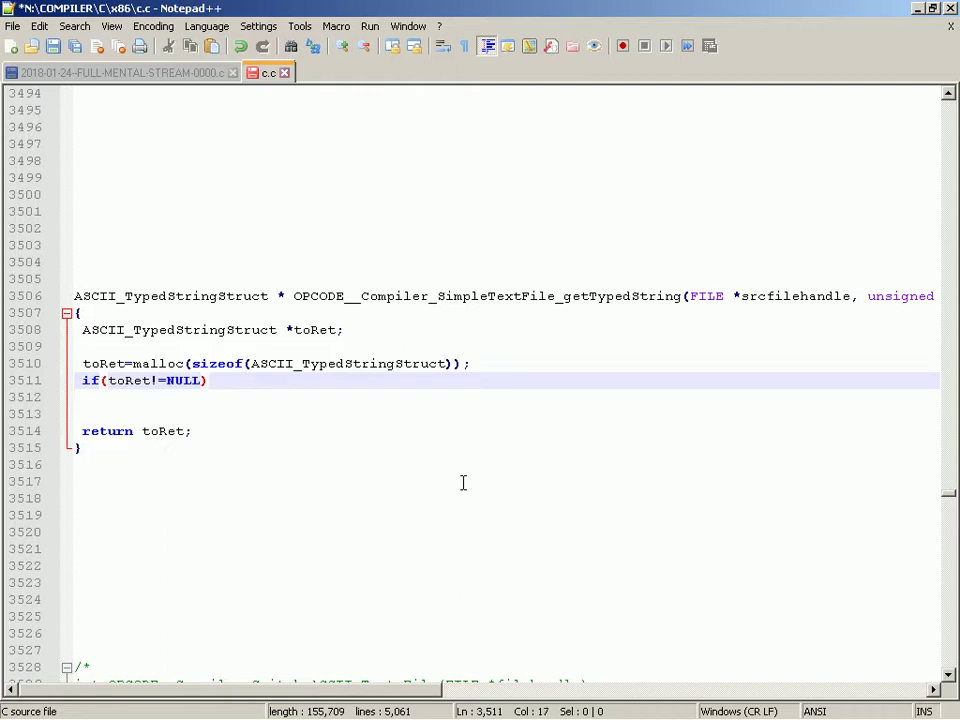
key("shift+Tab")
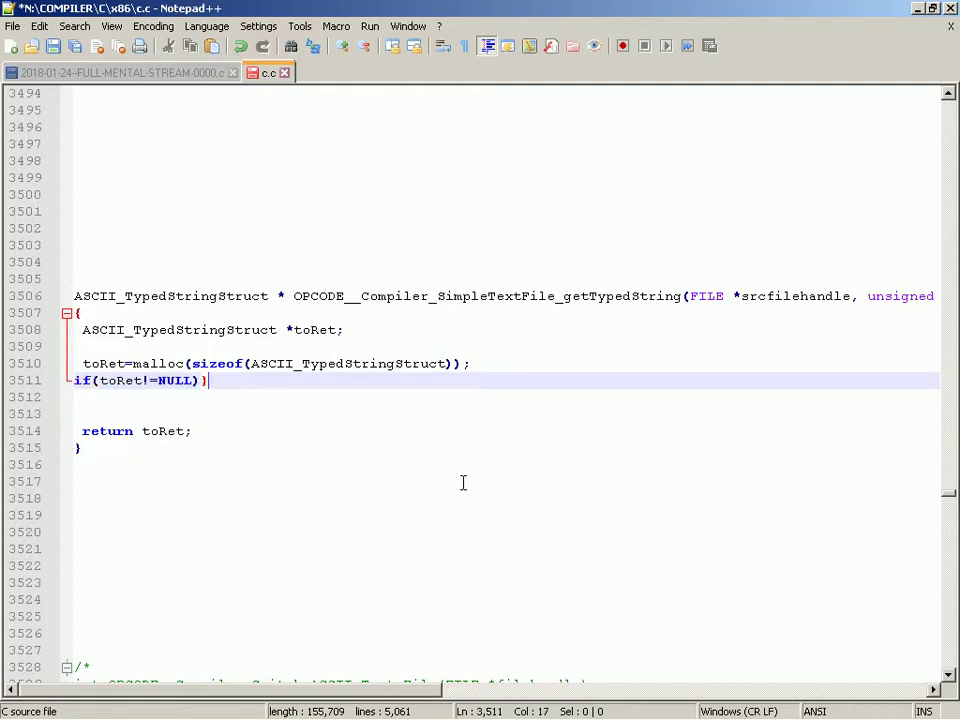
type("{")
Close the if block with a brace before return toRet, indent both brace lines, add a blank line inside, and save the file
key("Down")
key("Down")
key("Down")
key("Down")
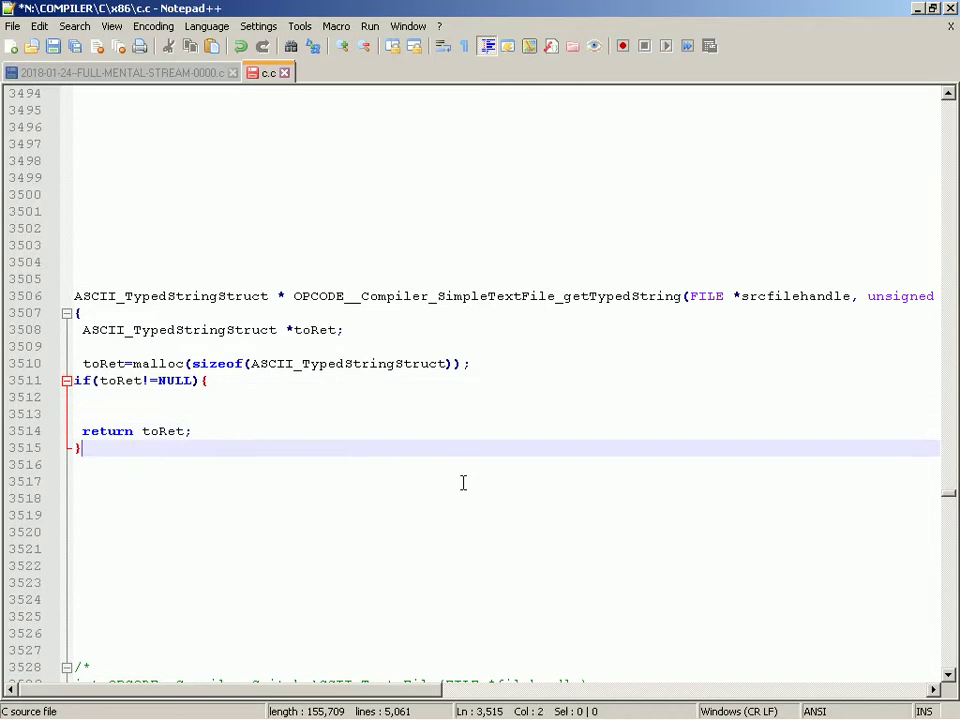
key("Up")
key("Home")
type("}")
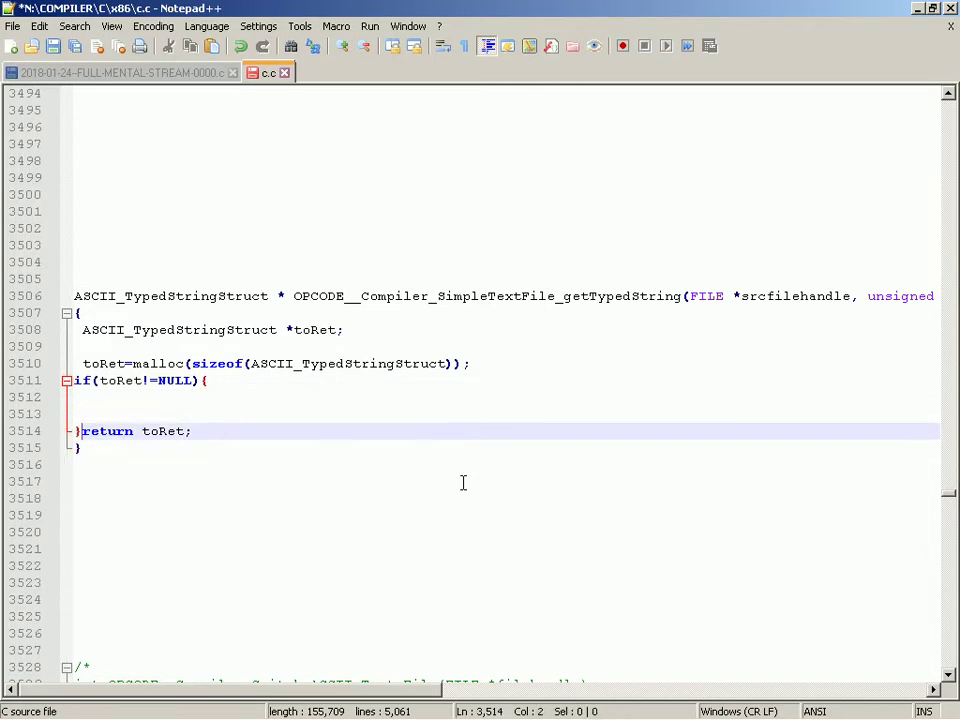
key("Tab")
key("Up")
key("Up")
key("Up")
key("Tab")
key("Down")
key("Return")
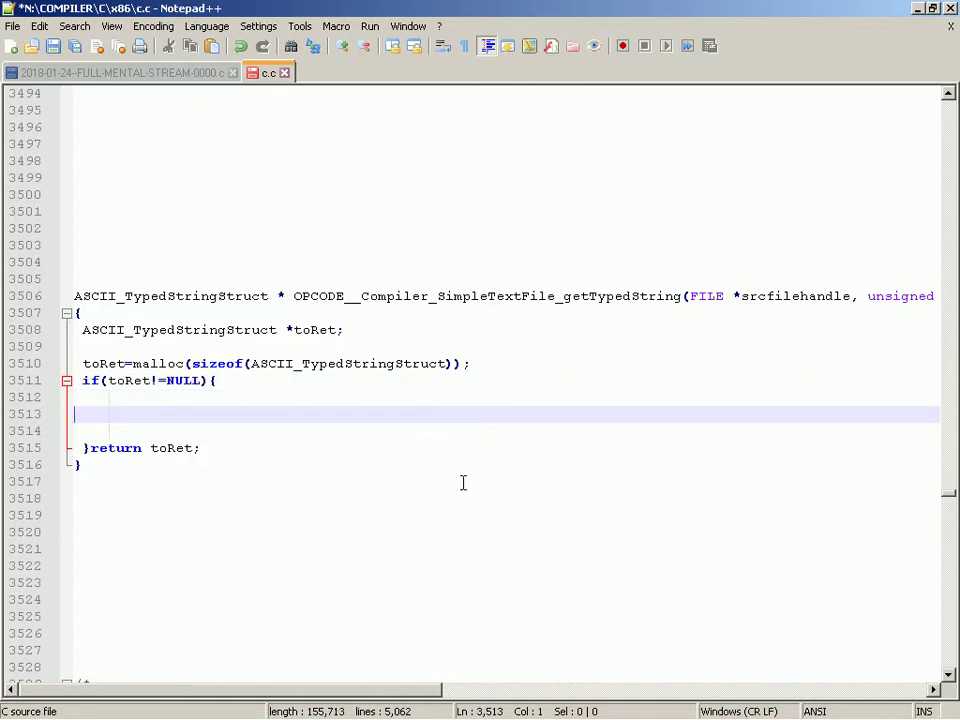
key("ctrl+s")
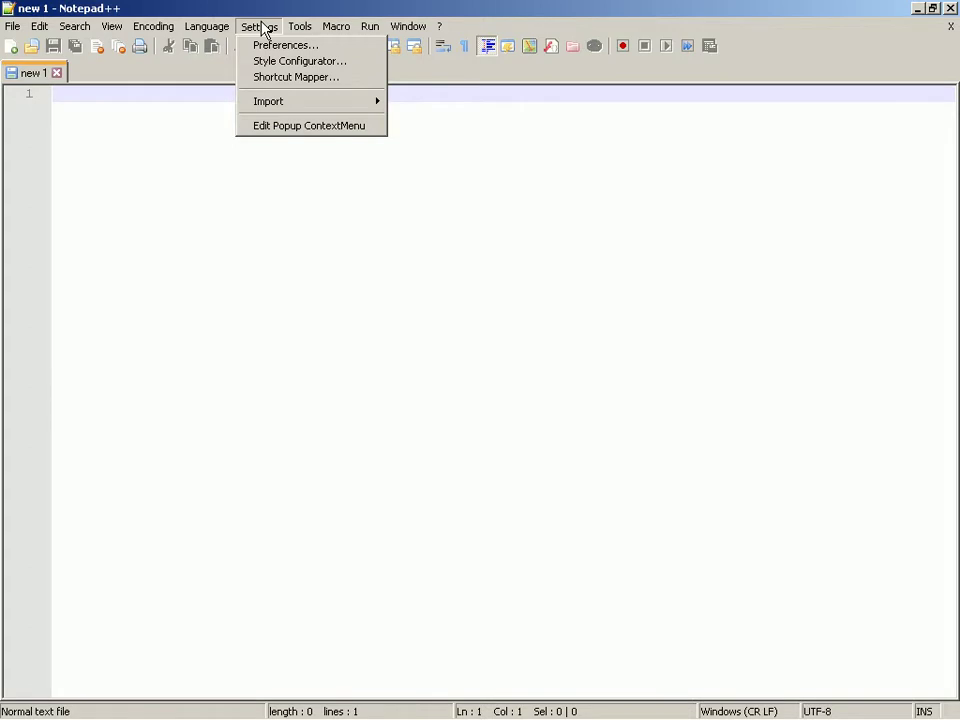
mouse_move(158, 28)
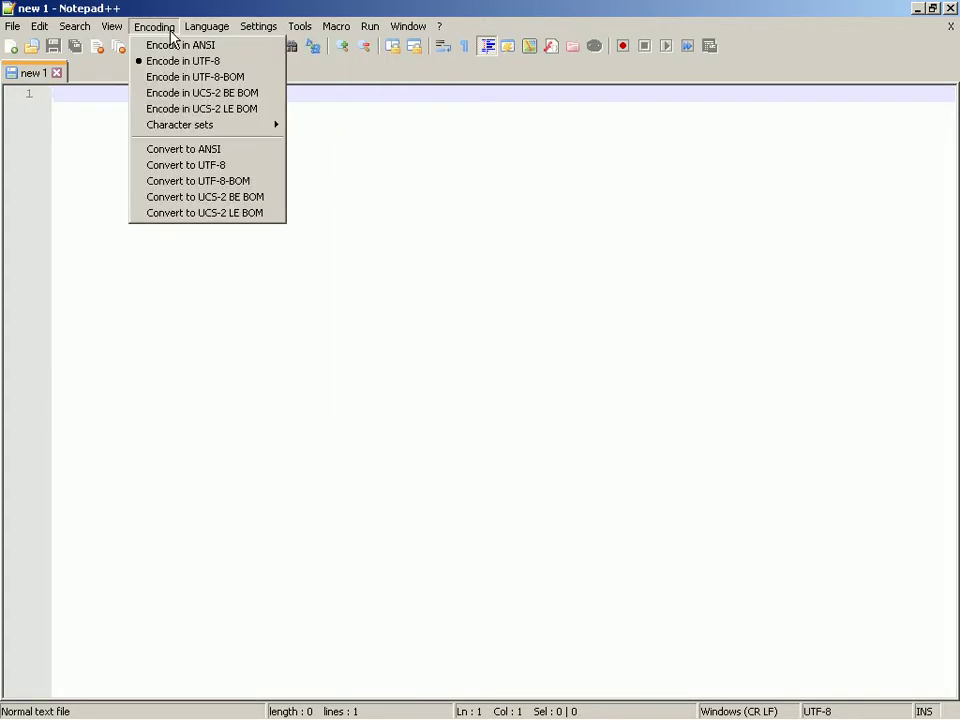
mouse_move(91, 30)
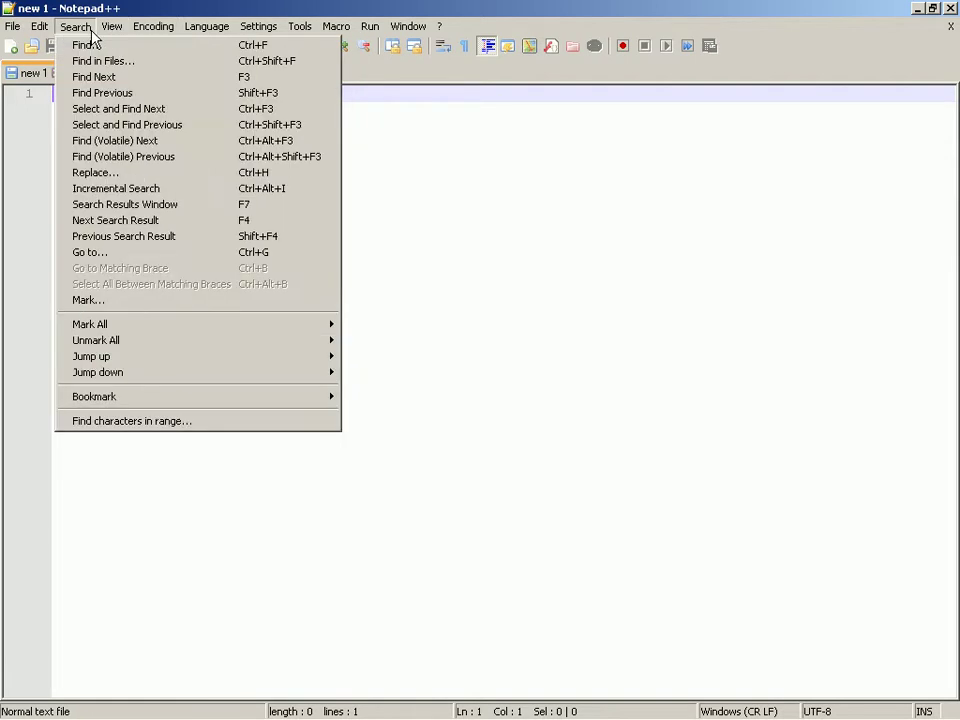
mouse_move(49, 33)
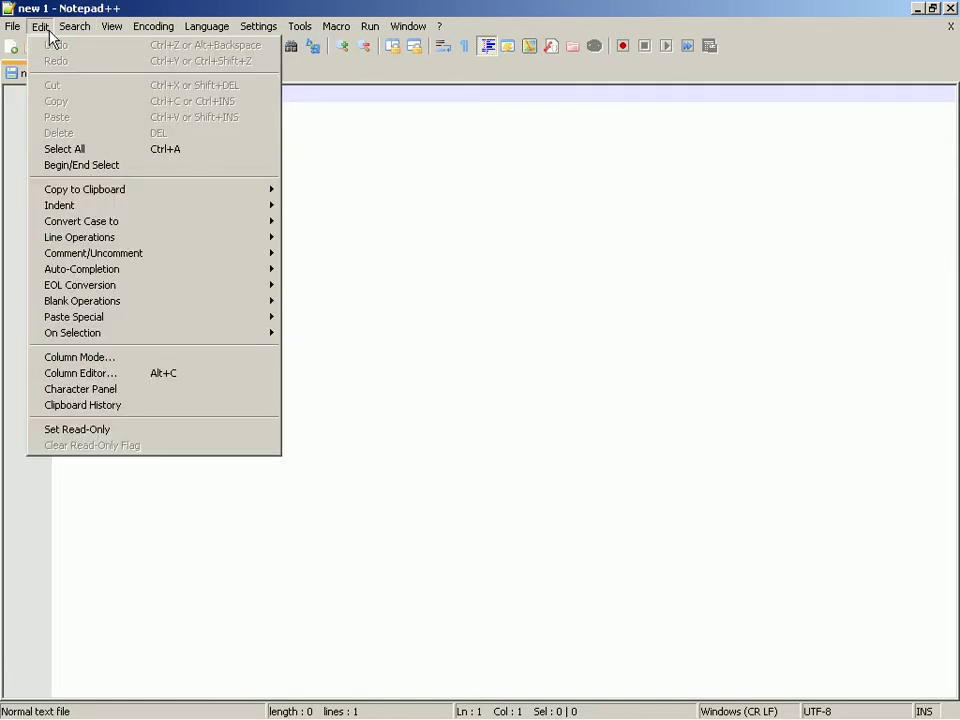
mouse_move(342, 34)
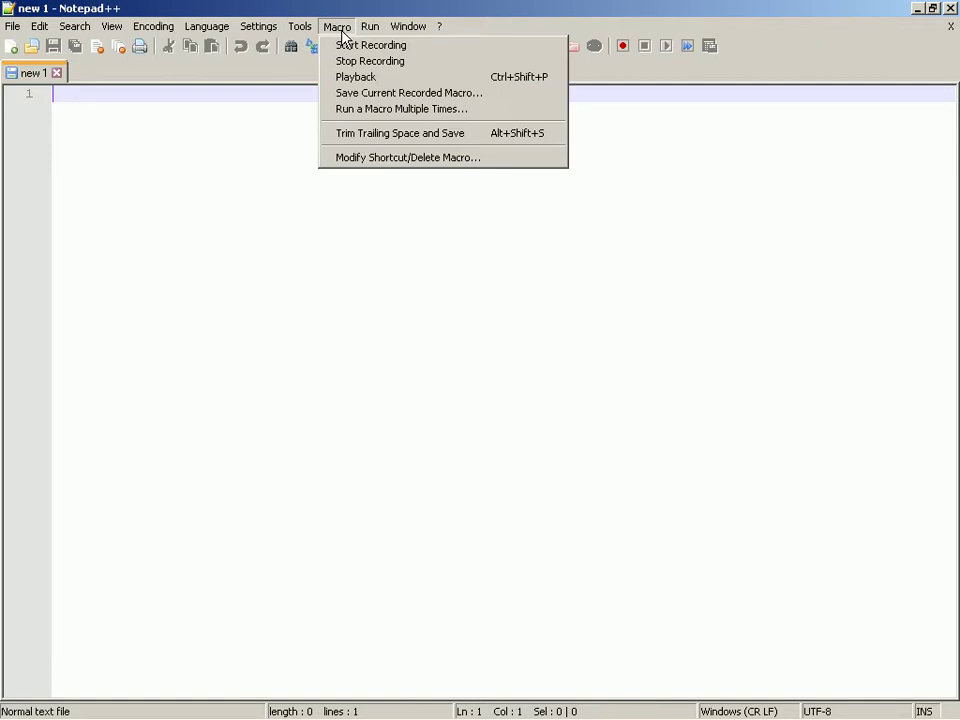
mouse_move(392, 35)
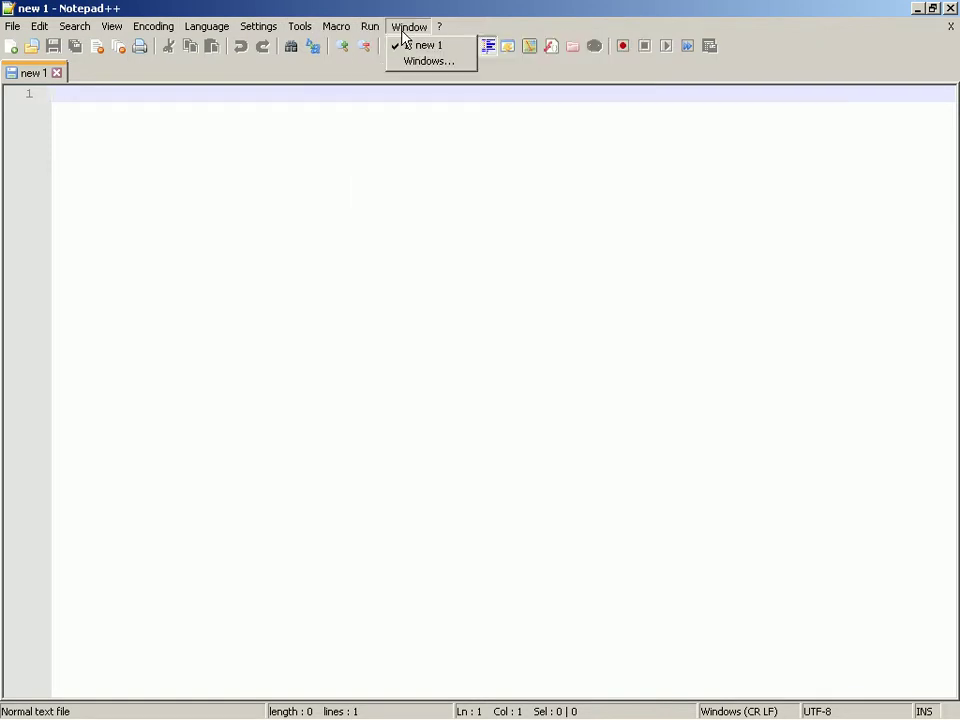
Open the preferences and review the categories from Editing through Search Engine for the document switching behaviour
mouse_move(271, 35)
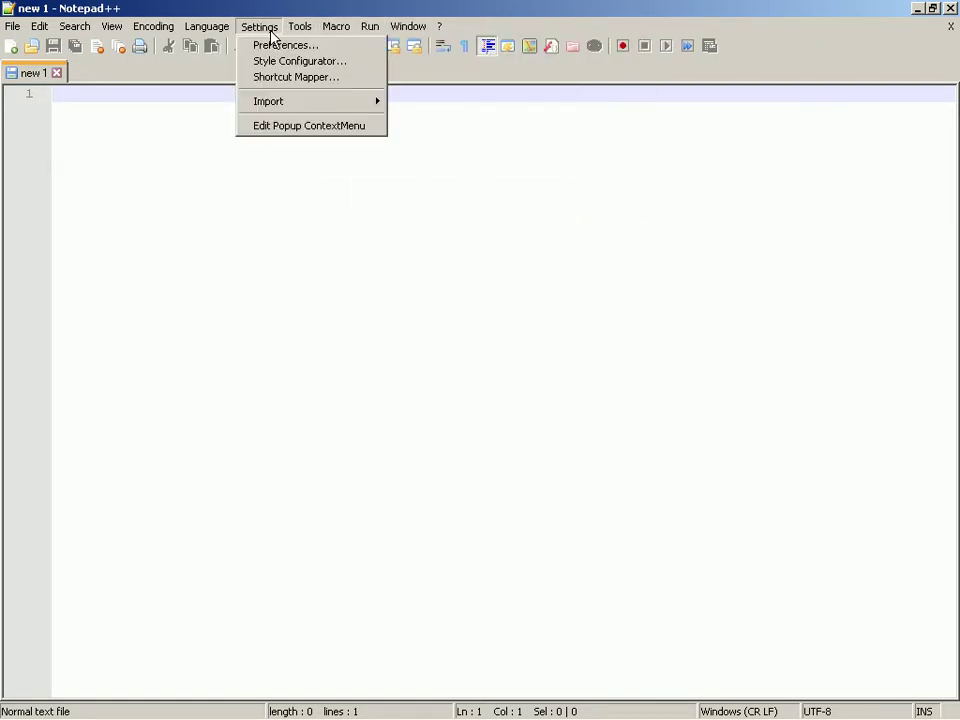
left_click(271, 47)
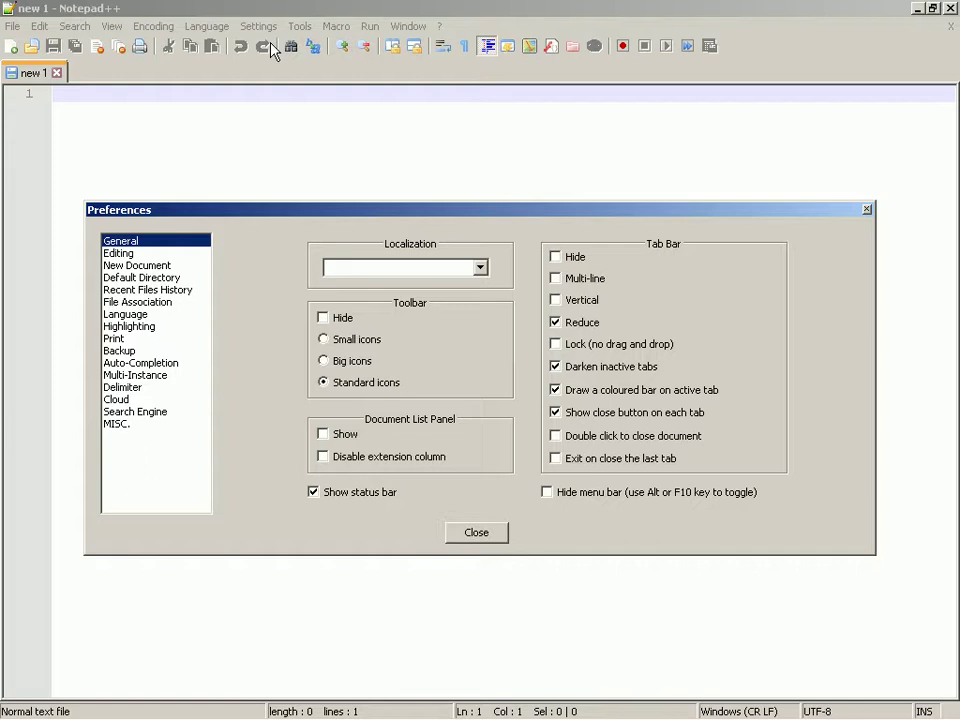
left_click(118, 254)
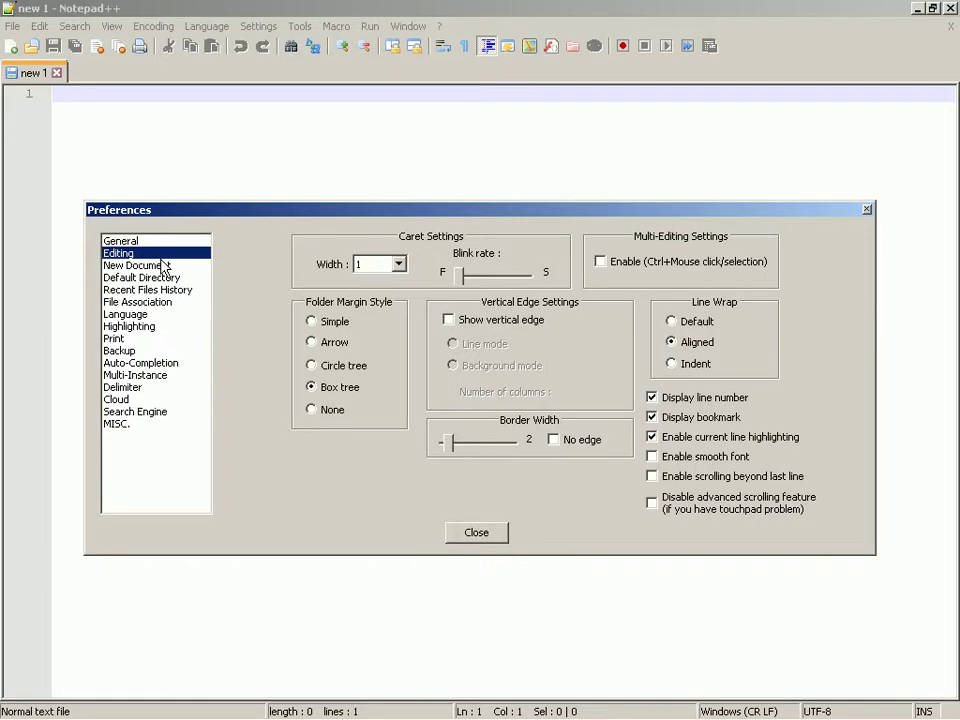
left_click(164, 267)
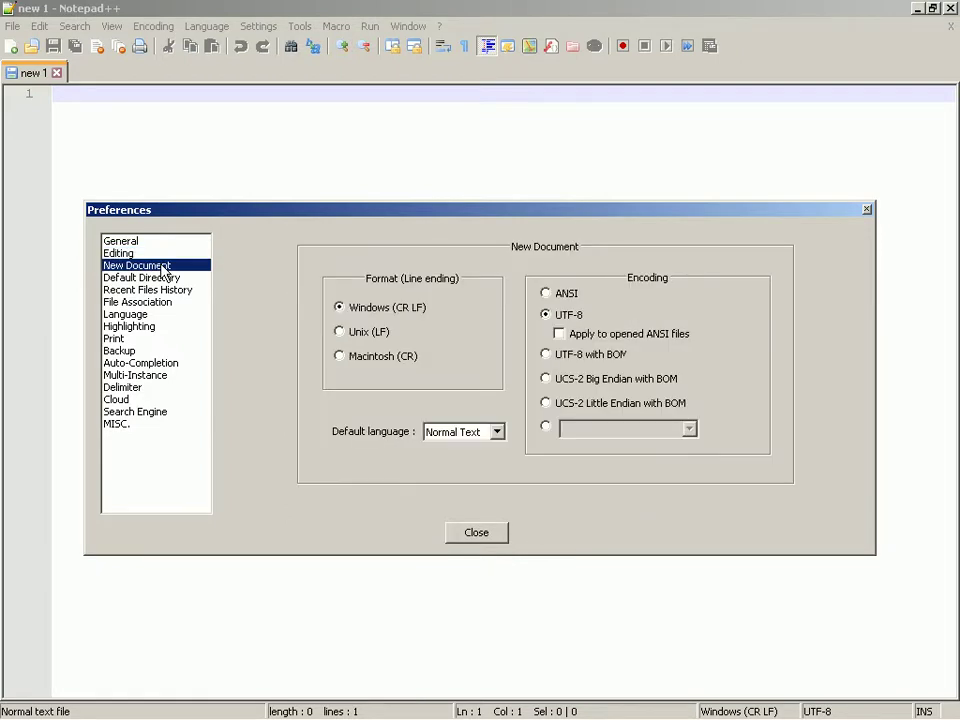
left_click(164, 279)
key("Down")
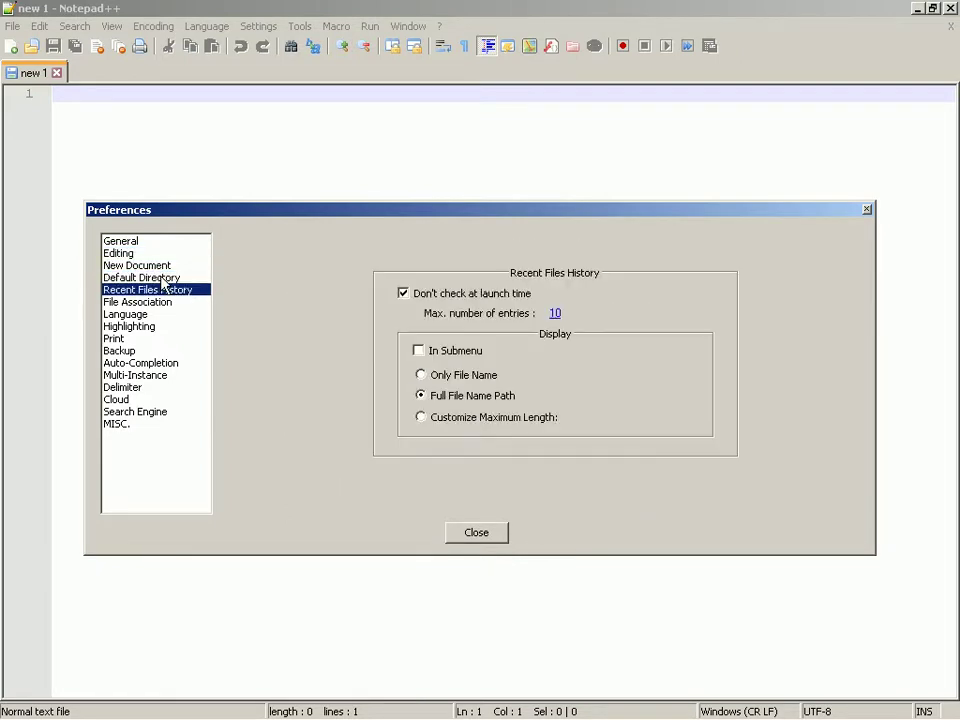
key("Down")
key("Down")
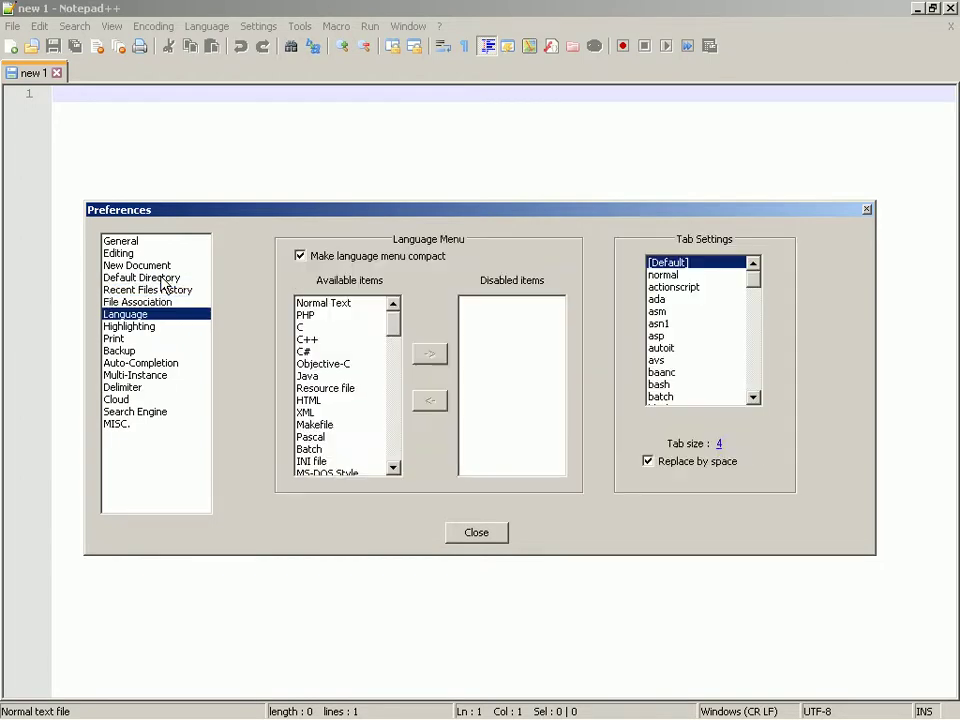
key("Down")
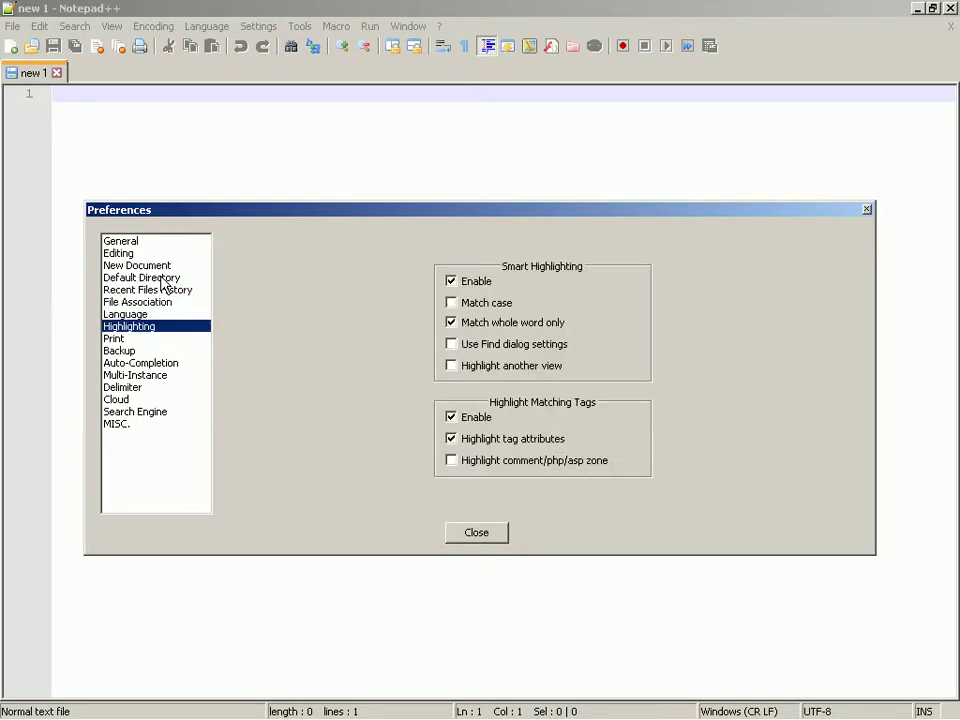
key("Down")
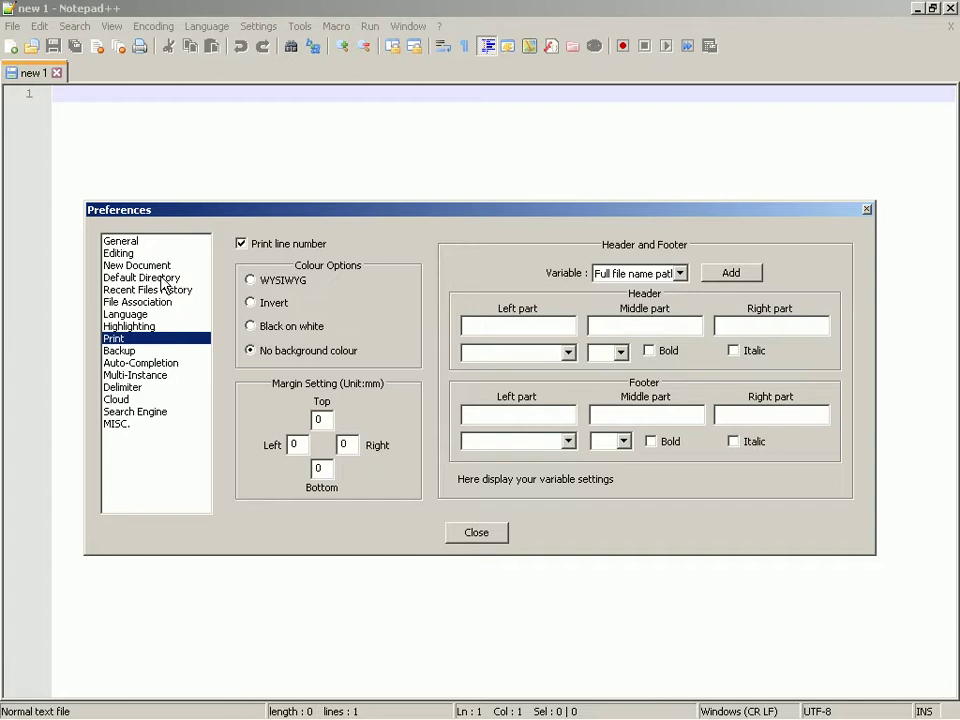
key("Down")
key("Down")
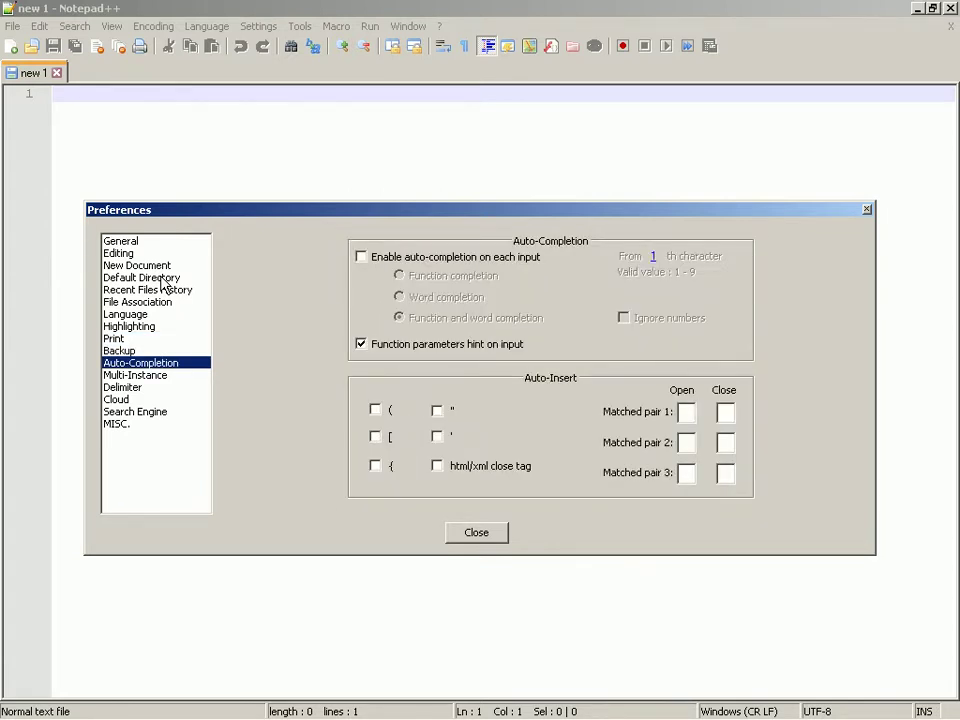
key("Down")
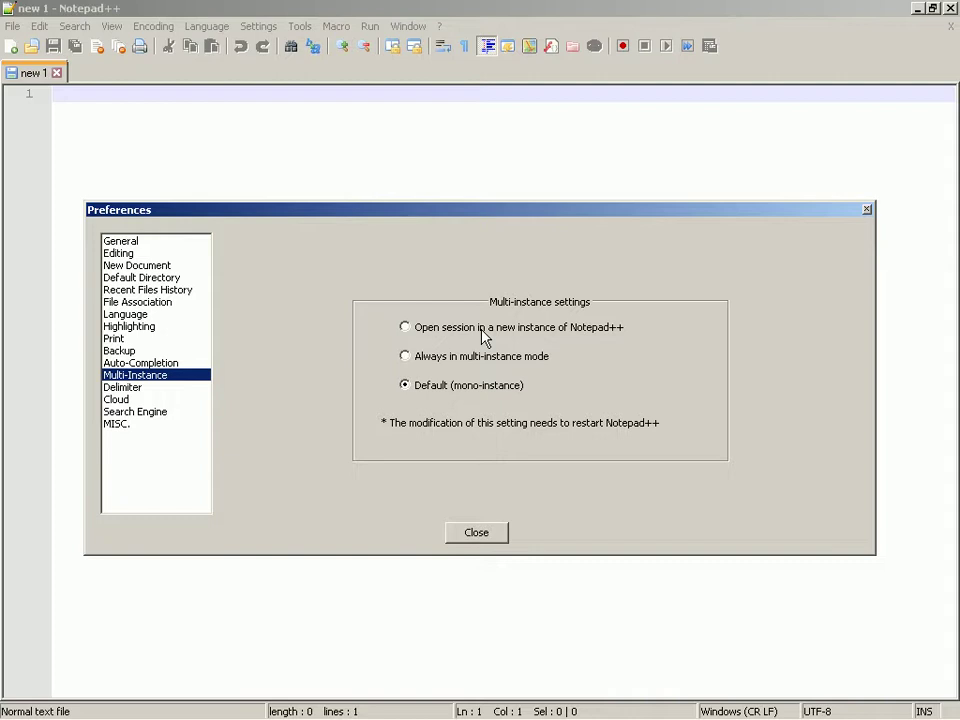
key("Down")
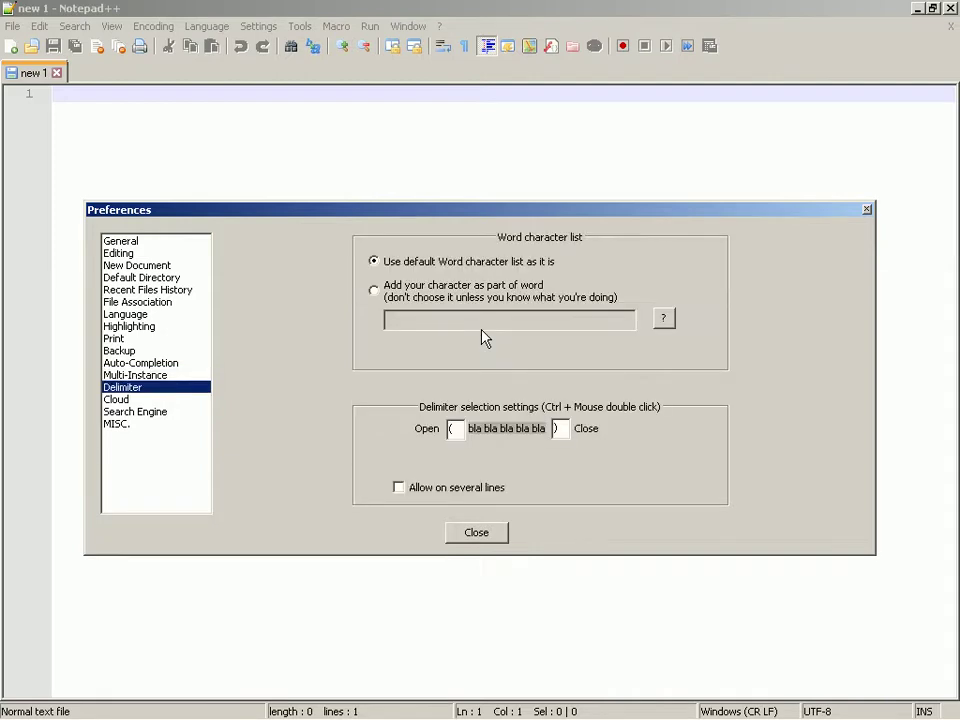
key("Down")
key("Down")
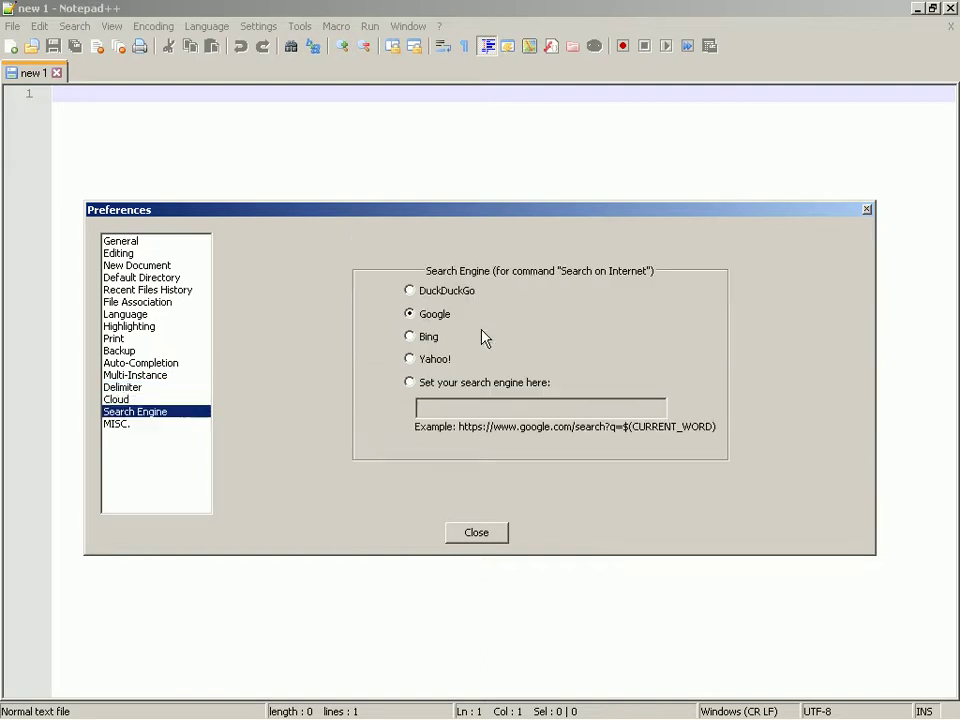
Disable the Document Switcher (Ctrl+TAB) option in the MISC. preferences and close the dialog
key("Down")
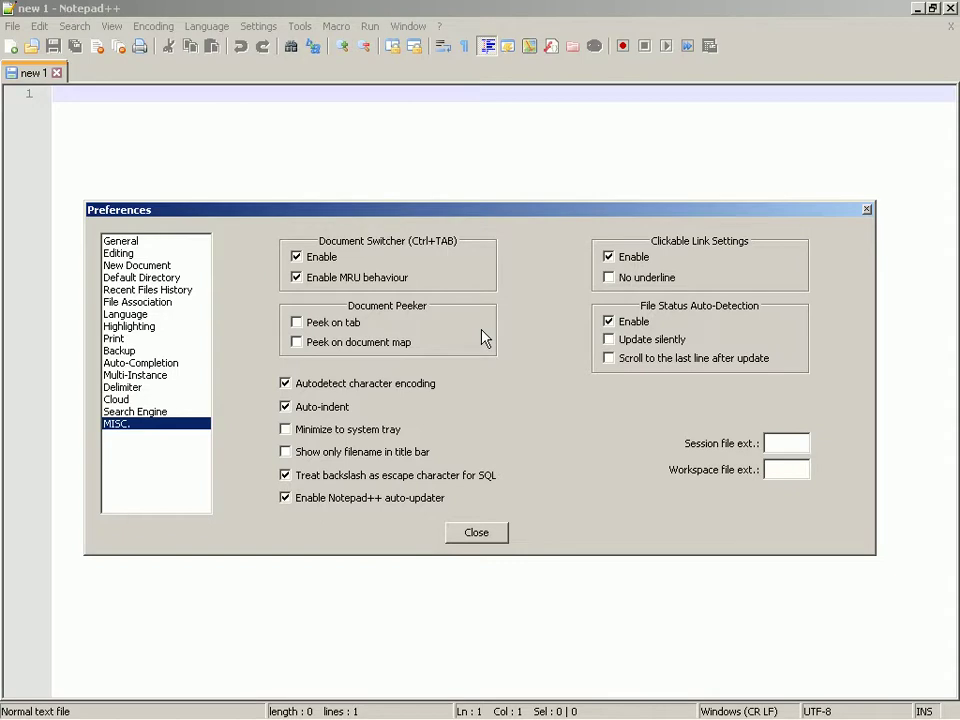
left_click(306, 259)
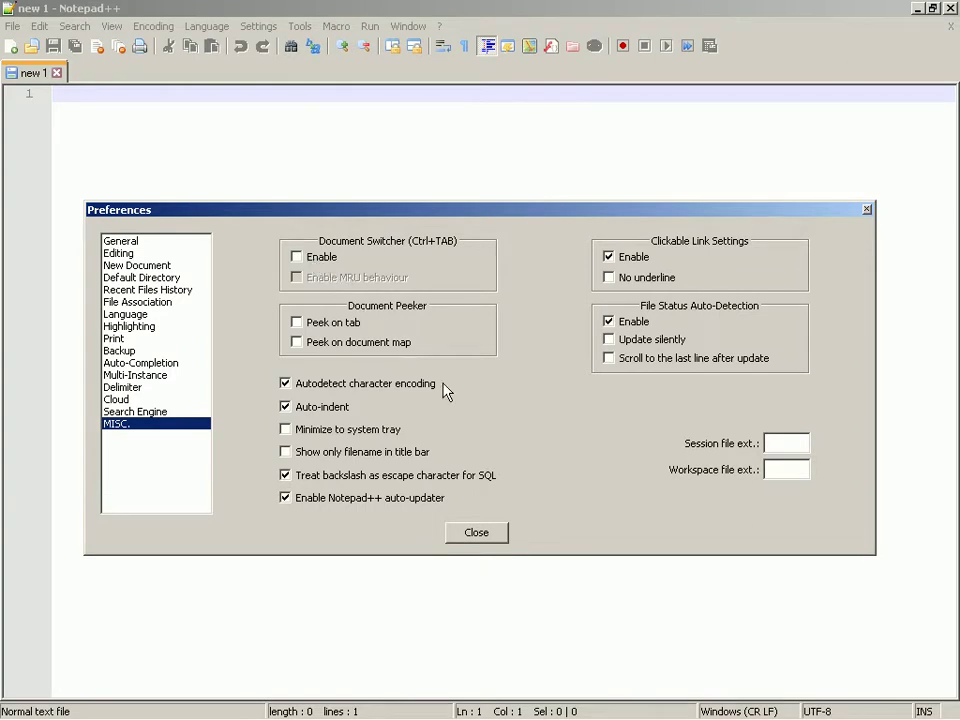
left_click(478, 532)
key("alt+Tab")
key("alt+Tab")
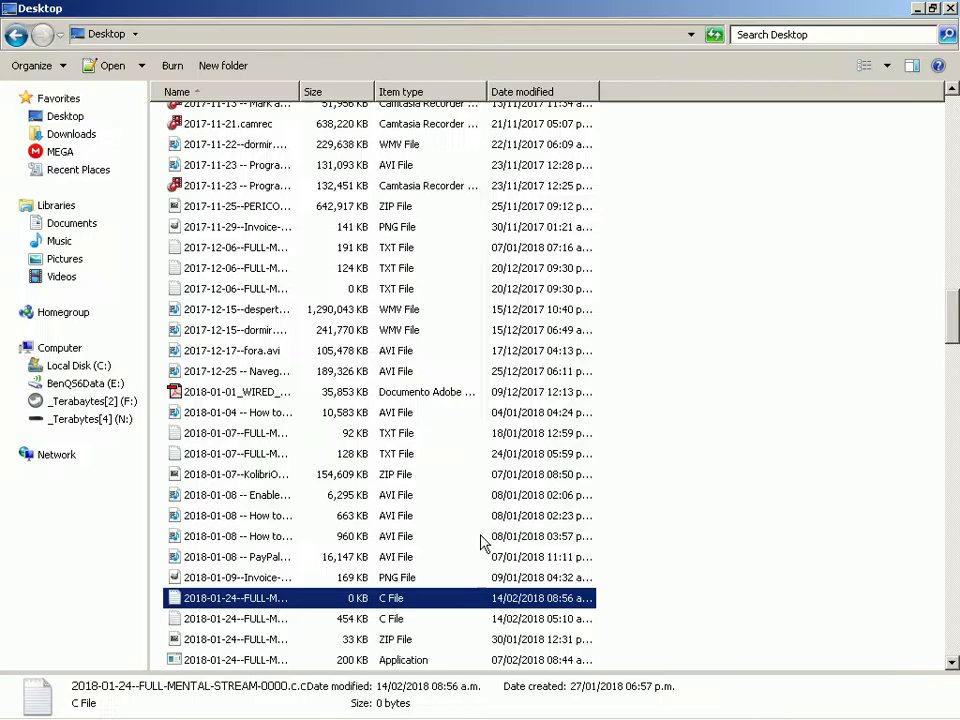
key("Return")
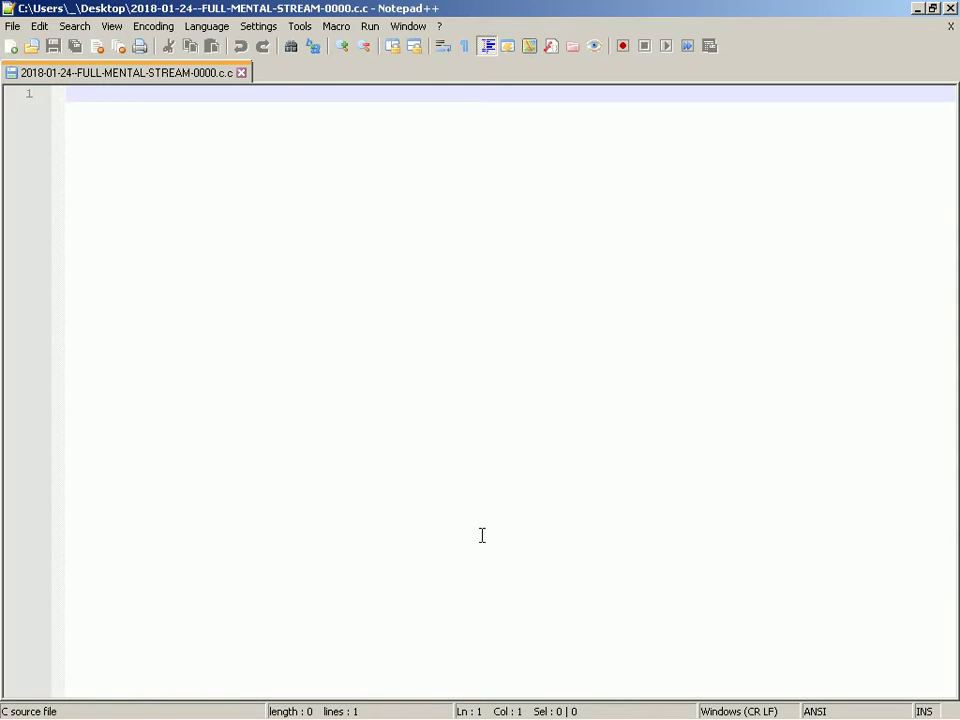
key("ctrl+w")
key("alt+Tab")
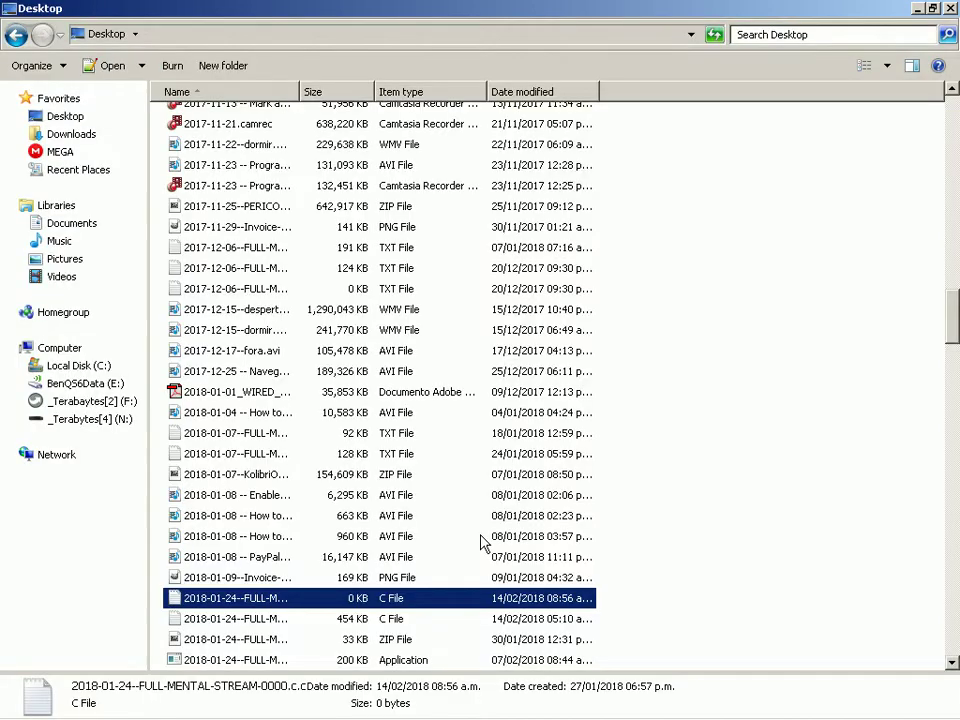
Decline the Notepad++ update and open the empty 2018-01-24--FULL-MENTAL-STREAM-0000.c.c file from the Desktop folder
key("Tab")
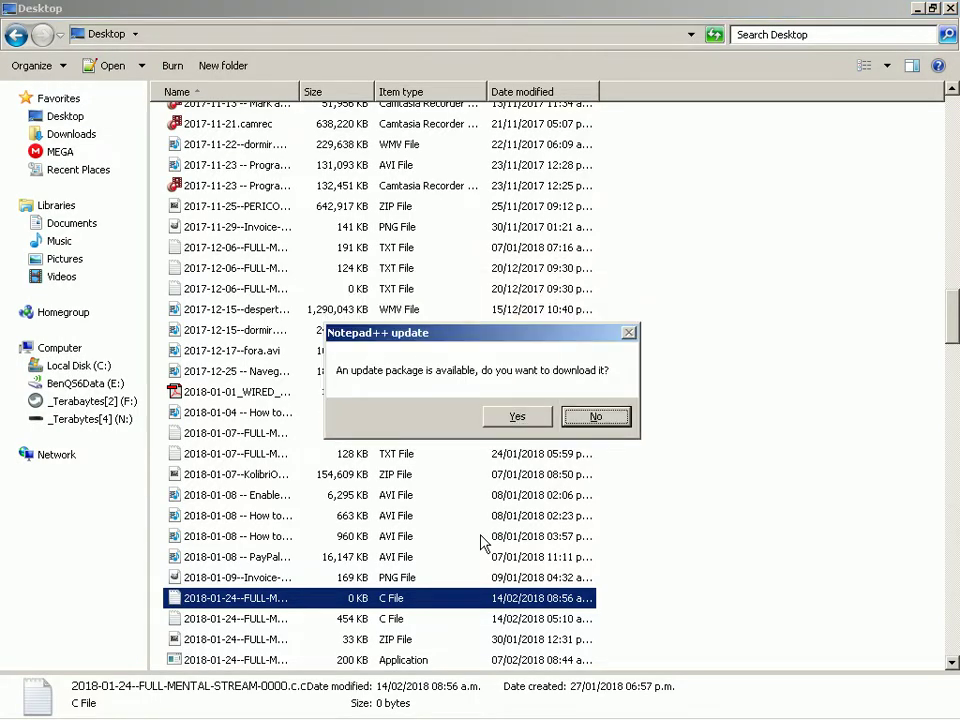
key("Return")
key("alt+Tab")
key("Up")
key("Down")
key("Return")
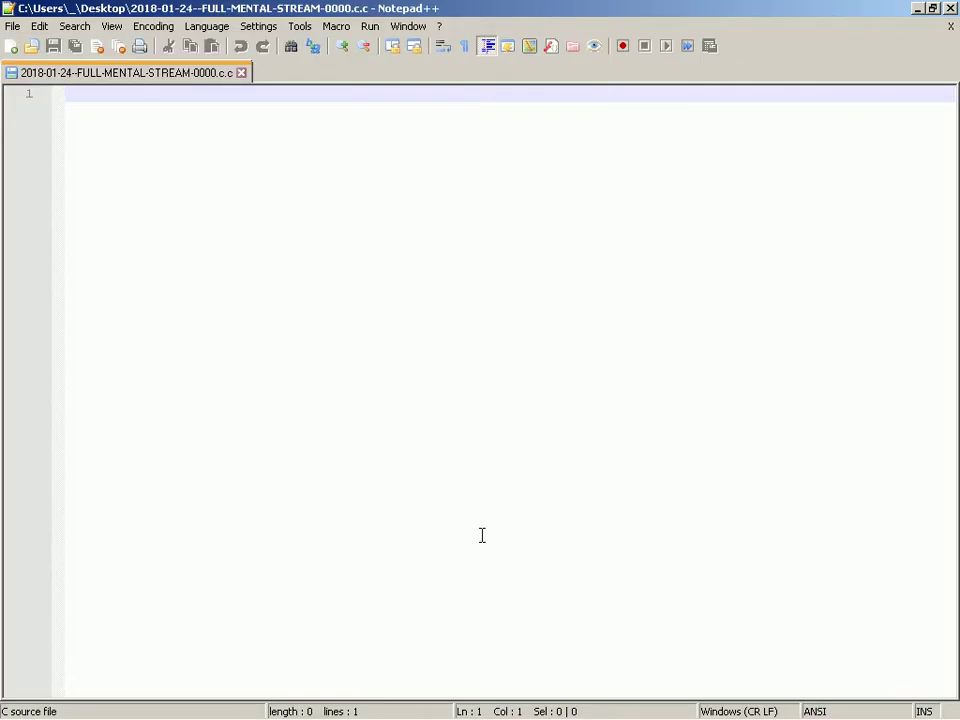
Open 2018-01-24--FULL-MENTAL-STREAM-0000.c from the Desktop folder as a second document in Notepad++
key("alt+Tab")
key("Down")
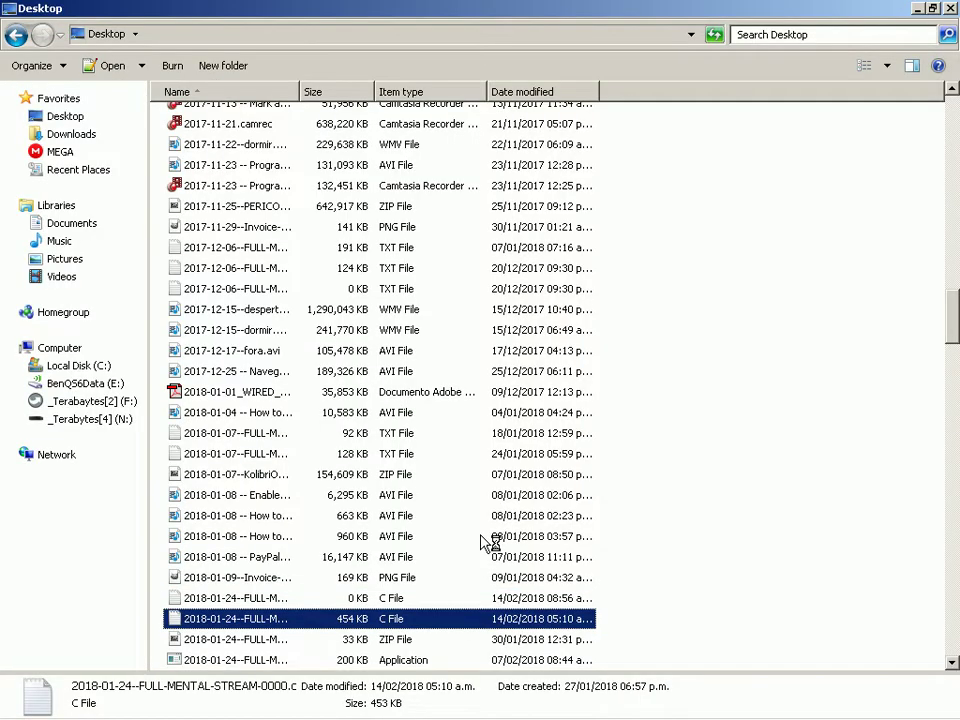
key("Return")
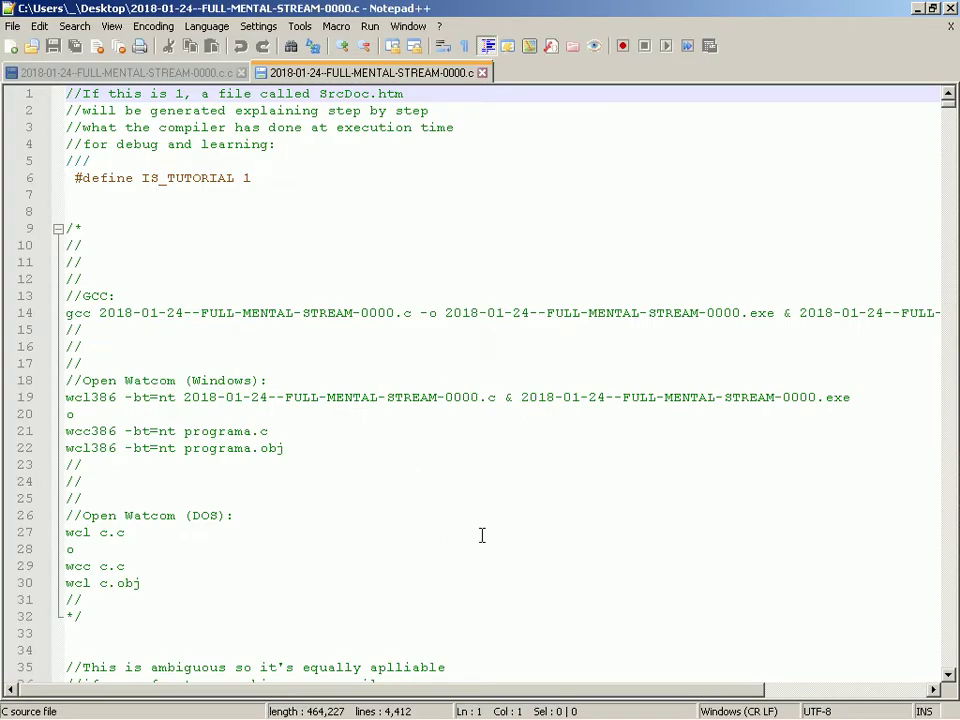
Switch back and forth between the two open C files to test direct document switching
key("ctrl+Tab")
key("ctrl+Tab")
key("ctrl+Tab")
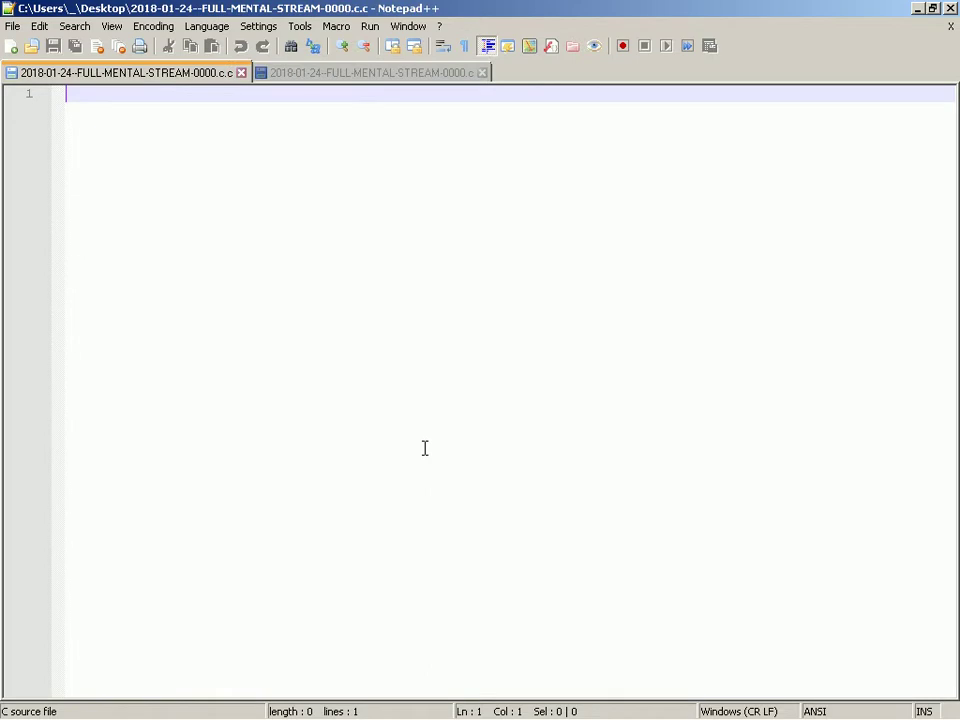
key("ctrl+Tab")
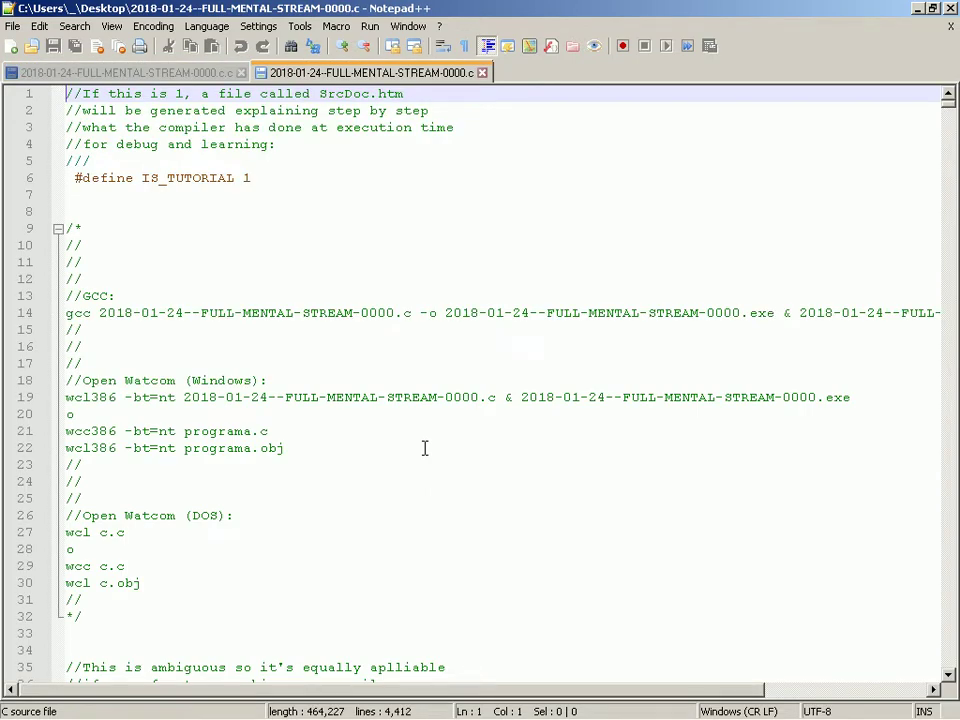
Close all open documents and set the Multi-Instance preference to Open session in a new instance of Notepad++
key("ctrl+shift+w")
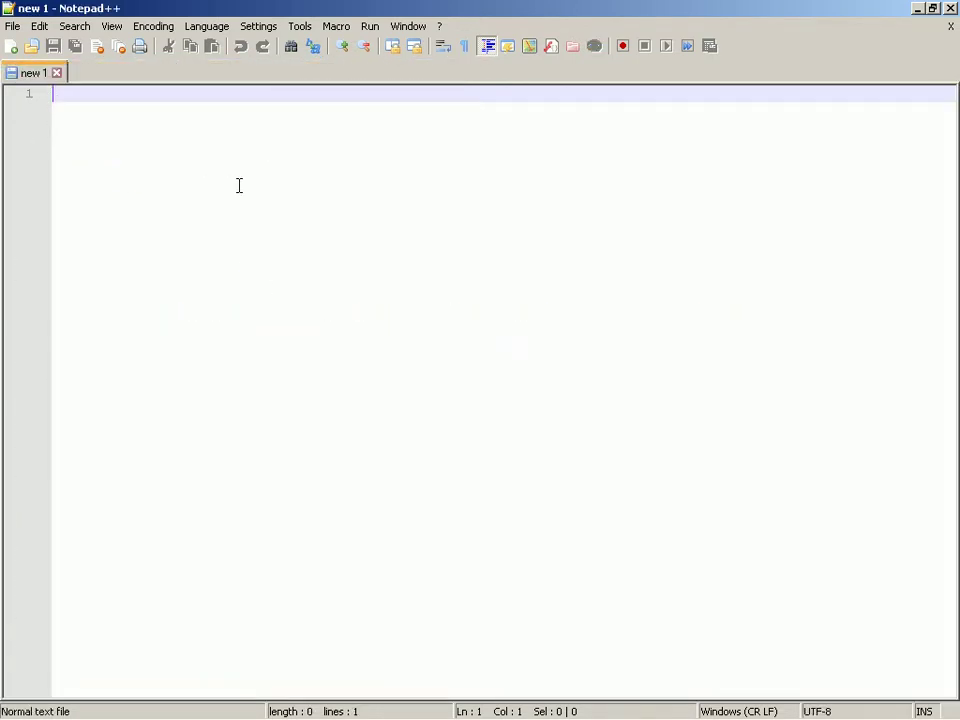
left_click(262, 27)
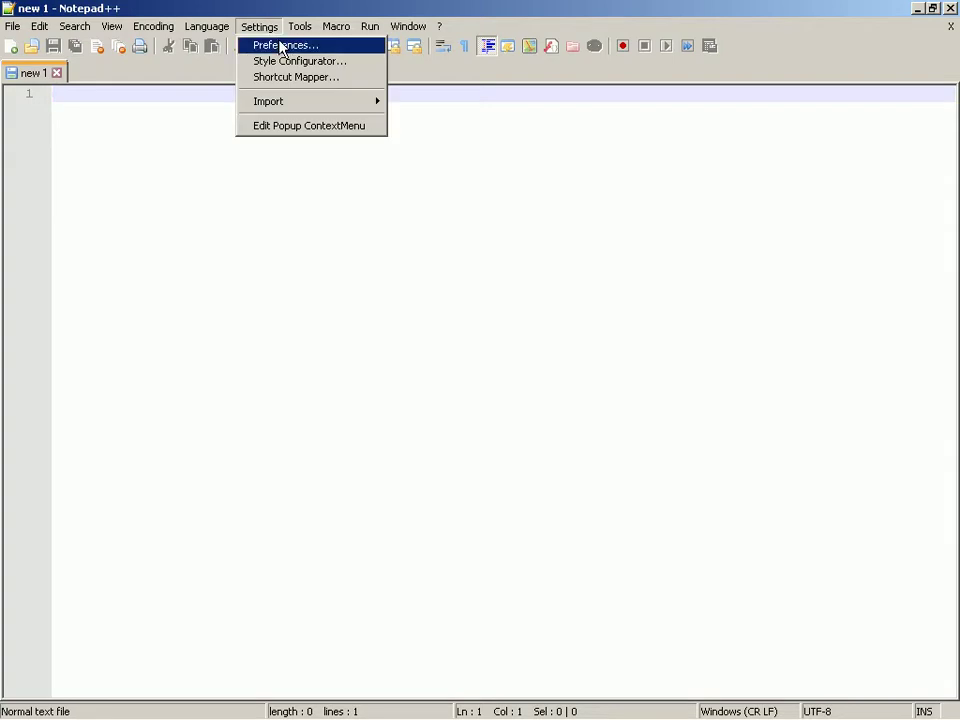
left_click(279, 45)
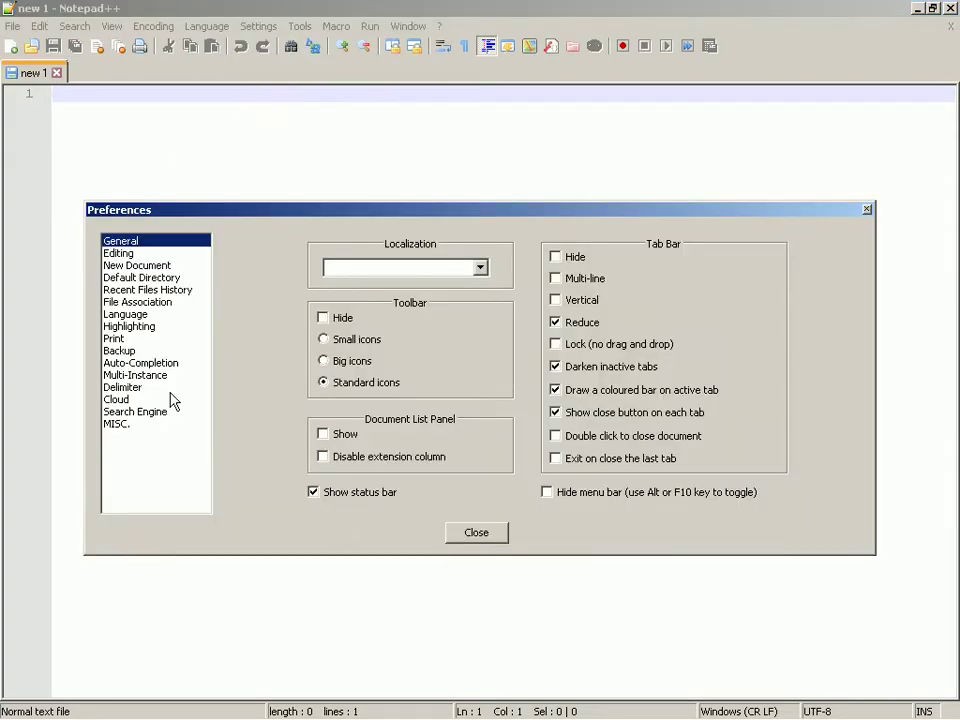
key("Down")
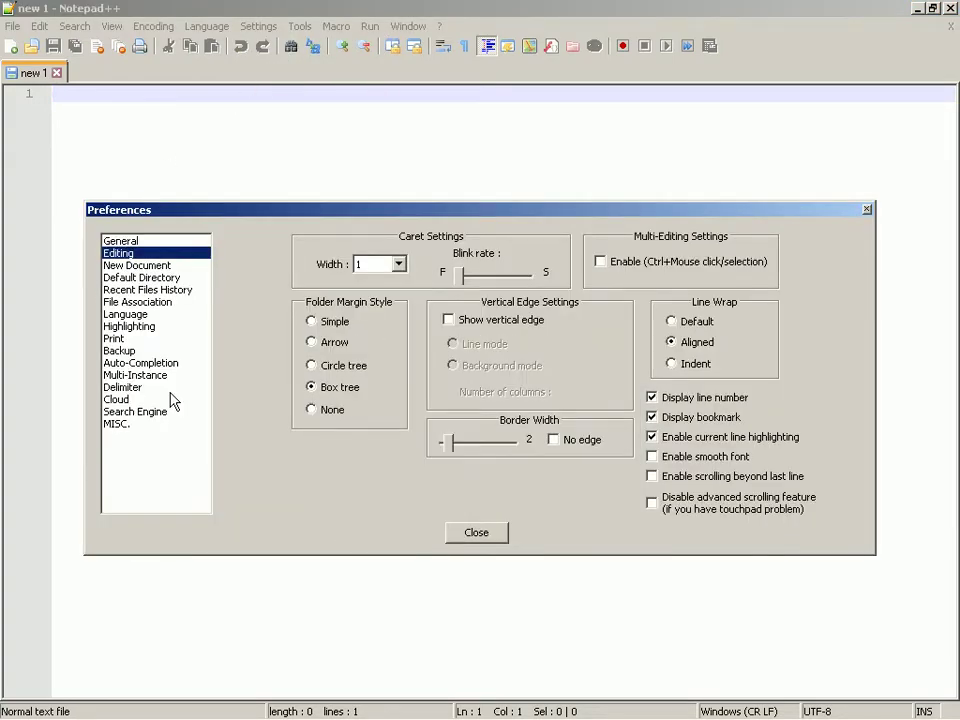
key("Down")
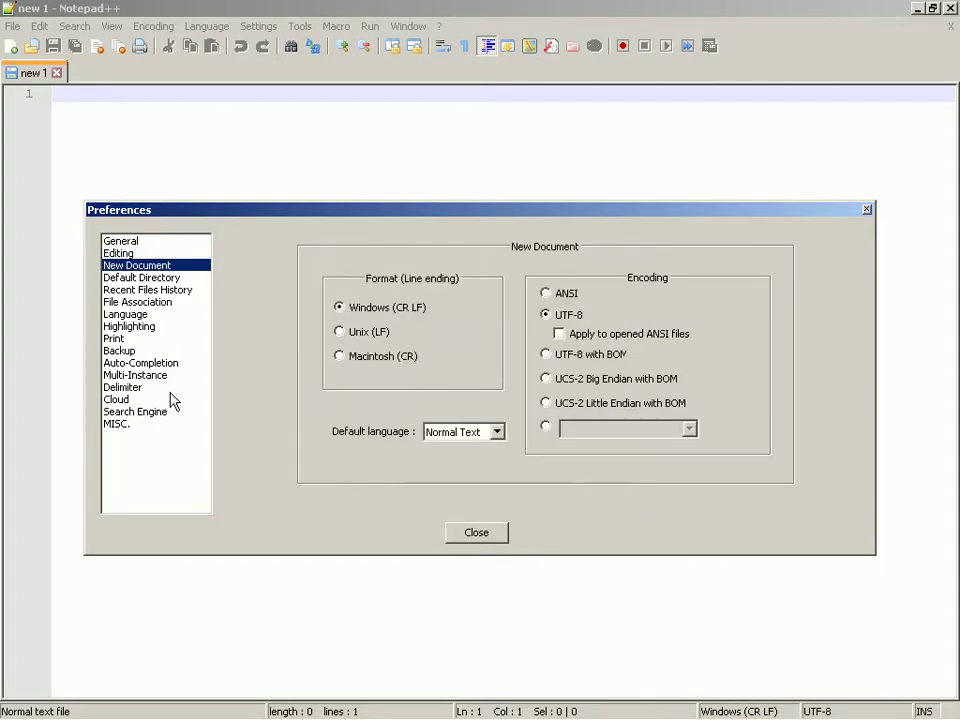
key("Down")
key("Down")
key("Down")
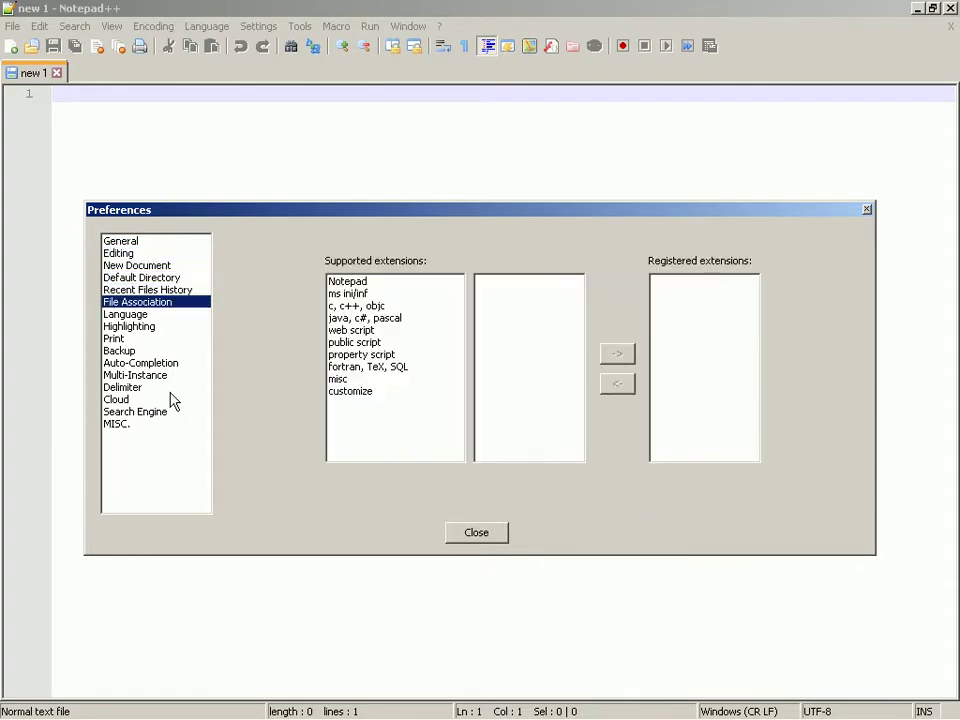
key("Down")
key("Down")
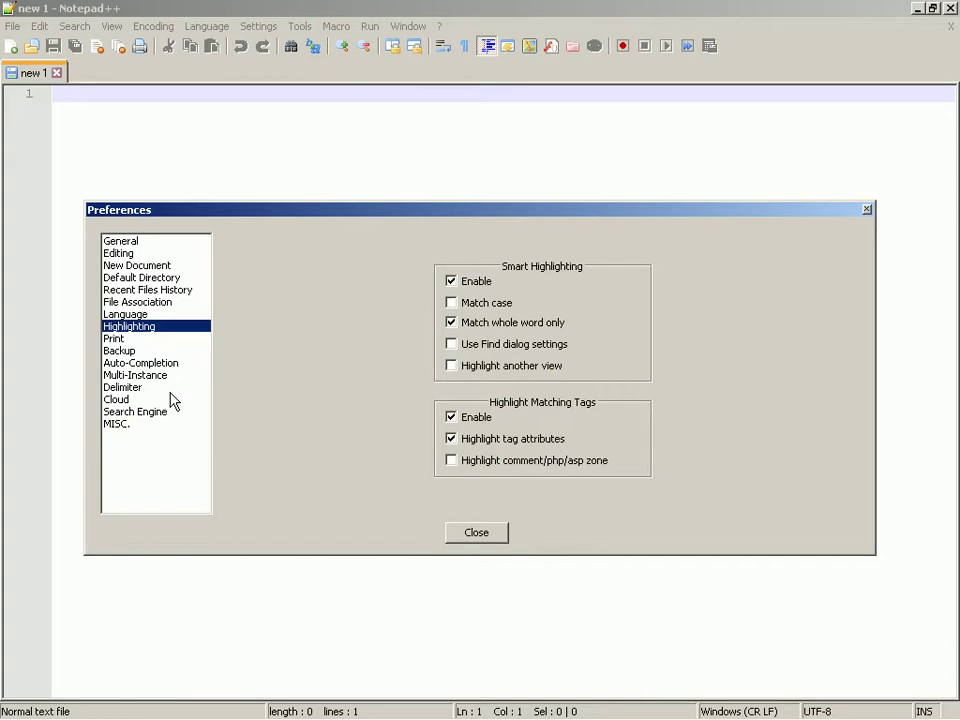
key("Down")
key("Down")
key("Down")
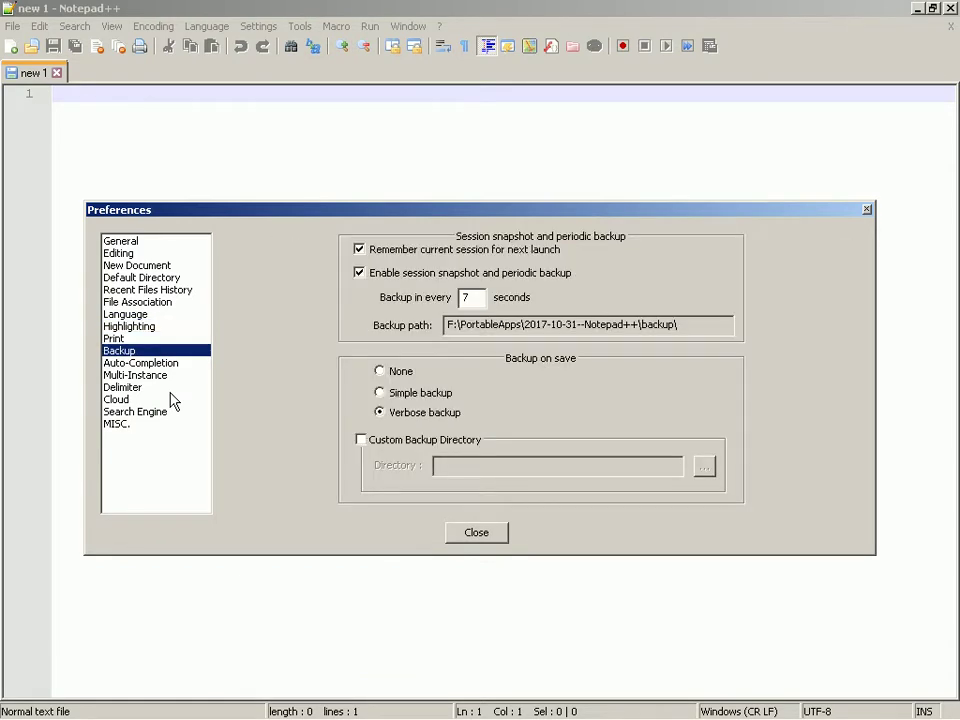
key("Down")
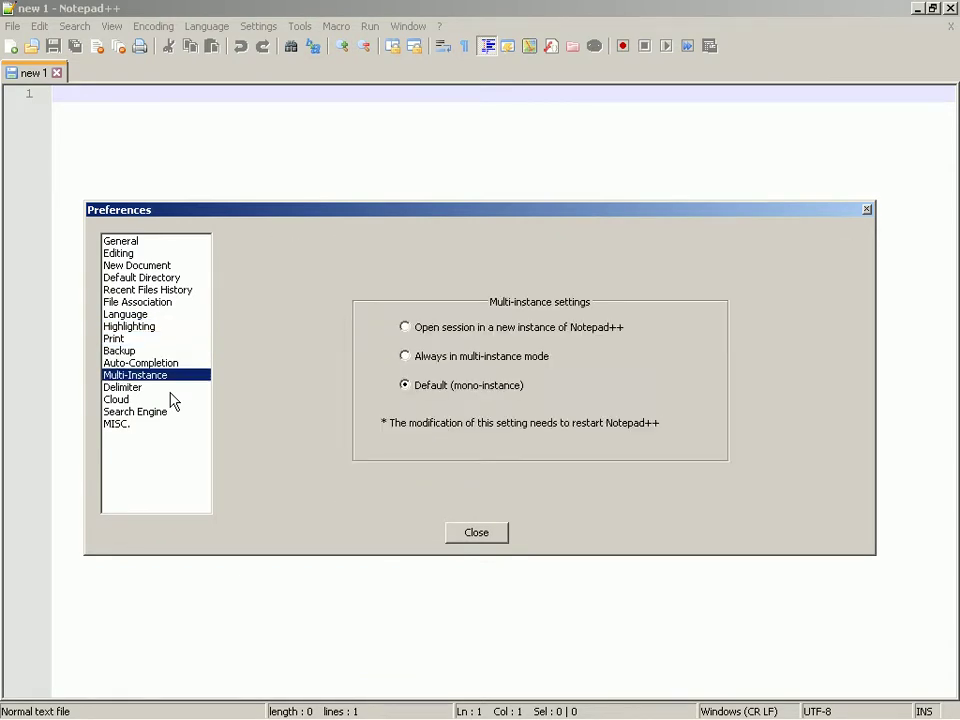
left_click(506, 328)
left_click(480, 531)
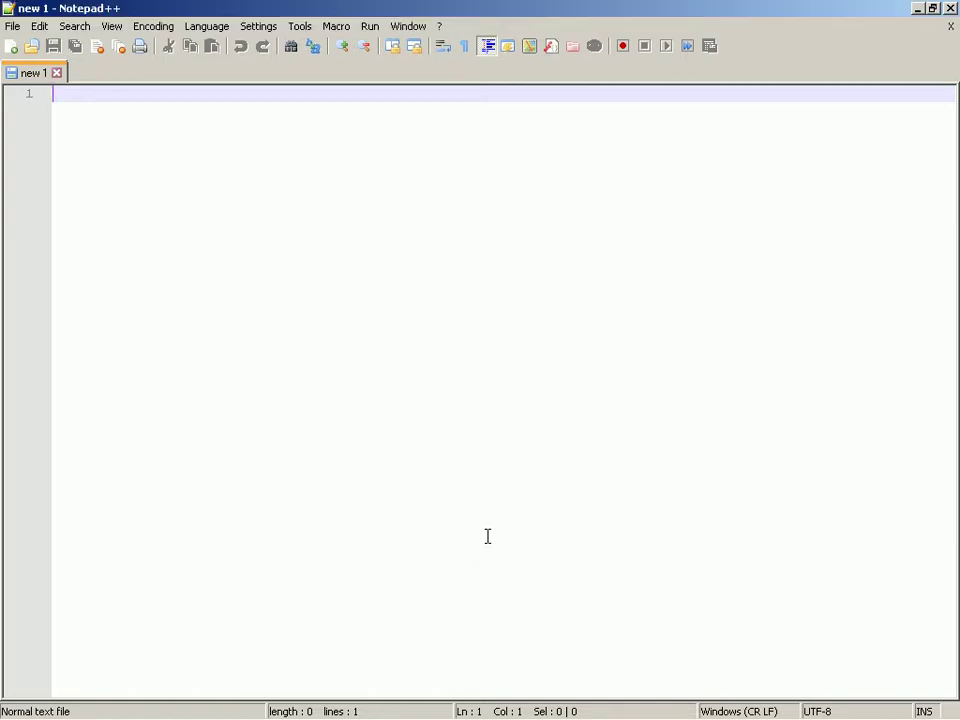
Open the 2018-01-24--FULL-MENTAL-STREAM-0000.c.c and .c files from the Desktop folder to test the multi-instance setting, and close both
key("alt+Tab")
key("Up")
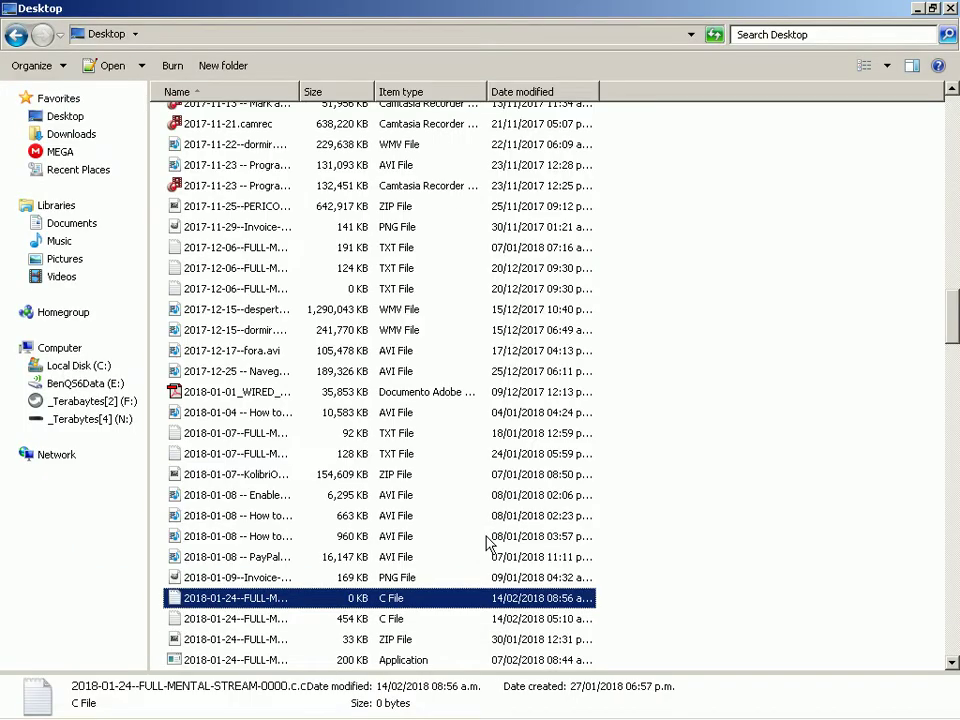
key("Return")
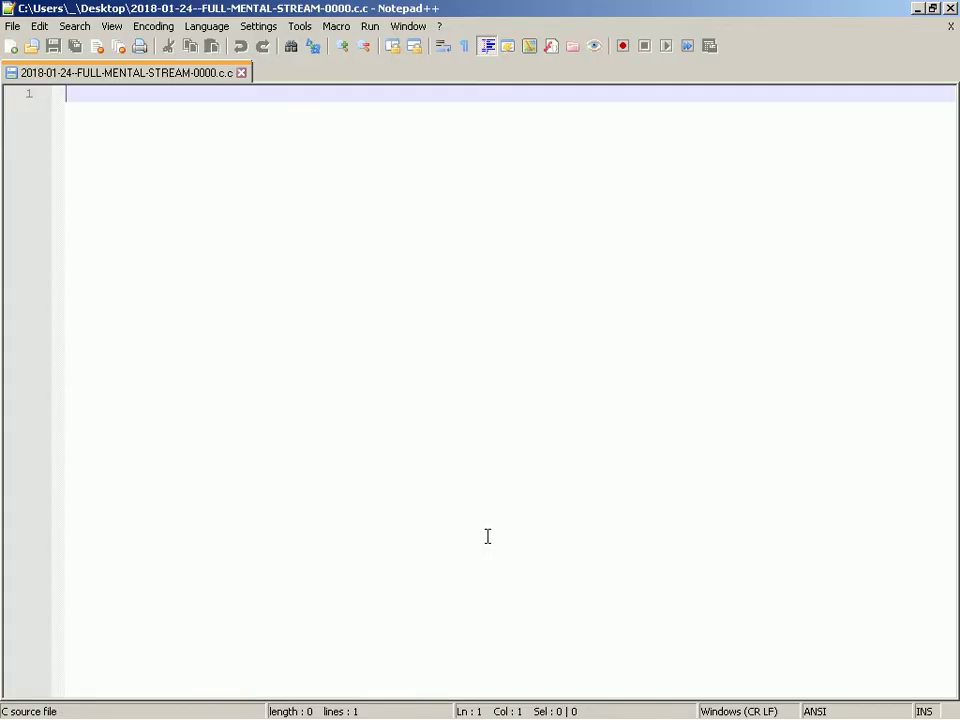
key("alt+Tab")
key("Down")
key("Return")
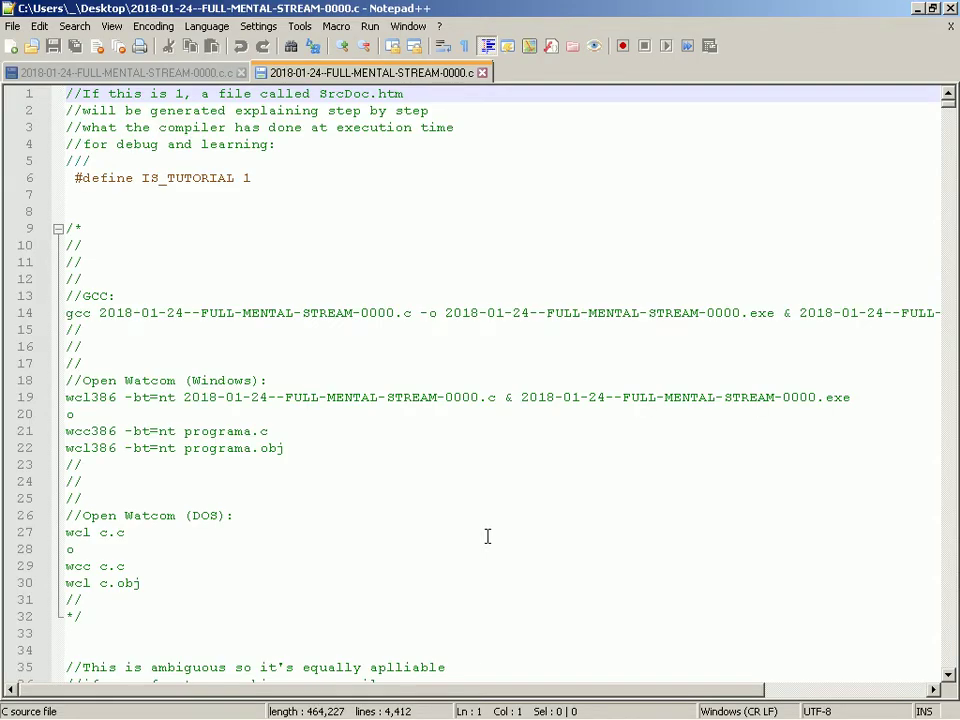
key("ctrl+w")
key("ctrl+w")
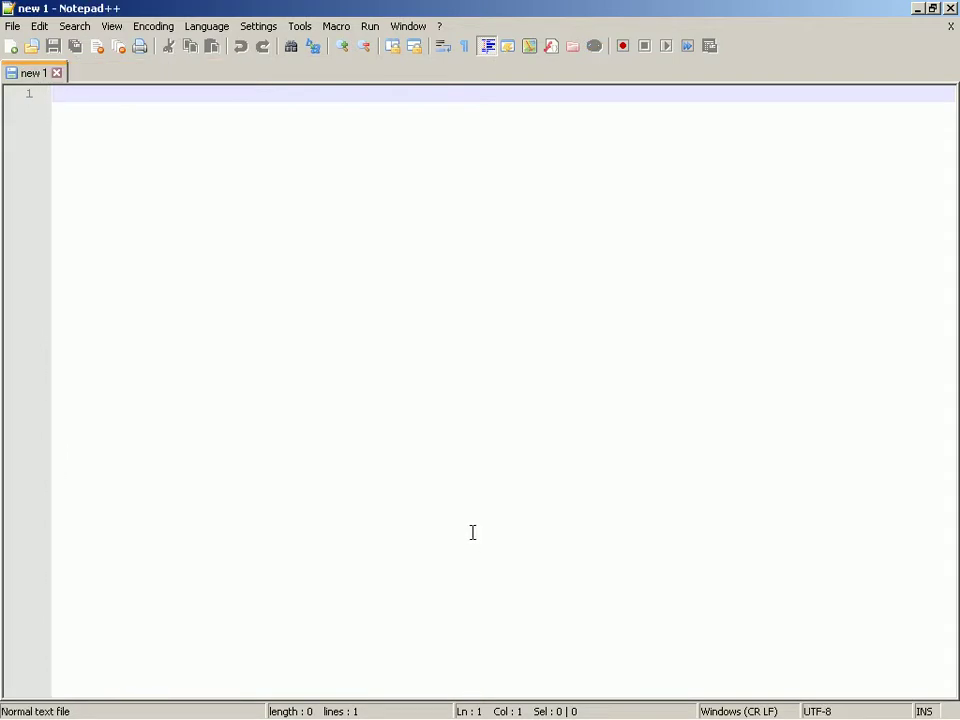
Repeat the test by reopening both FULL-MENTAL-STREAM C files from the Desktop folder, and close them again
key("alt+Tab")
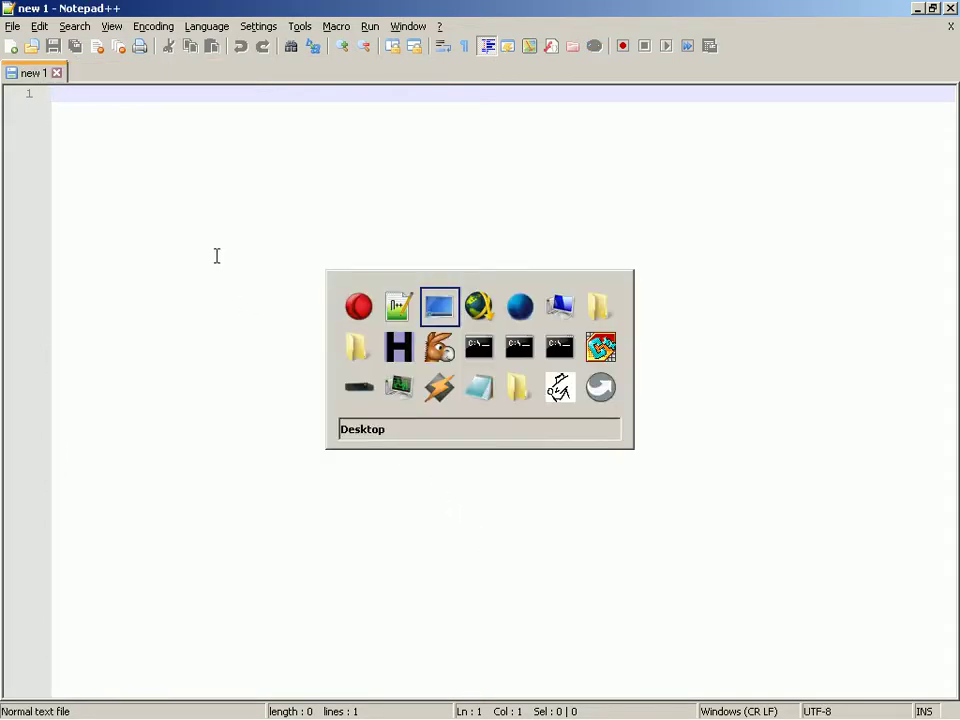
key("alt+Tab")
key("alt+shift+Tab")
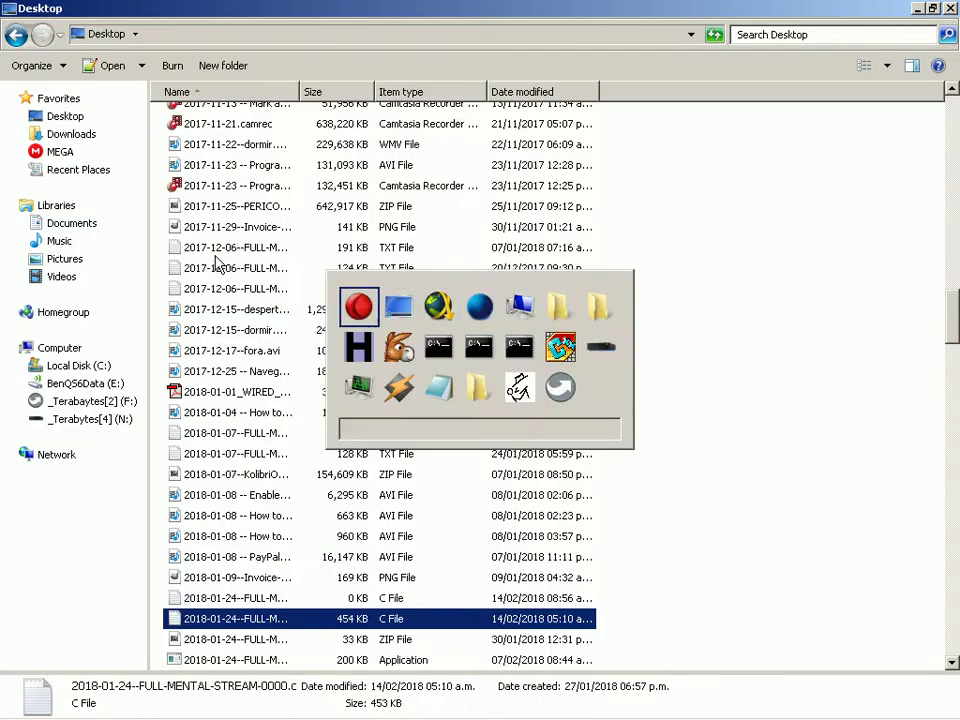
key("Up")
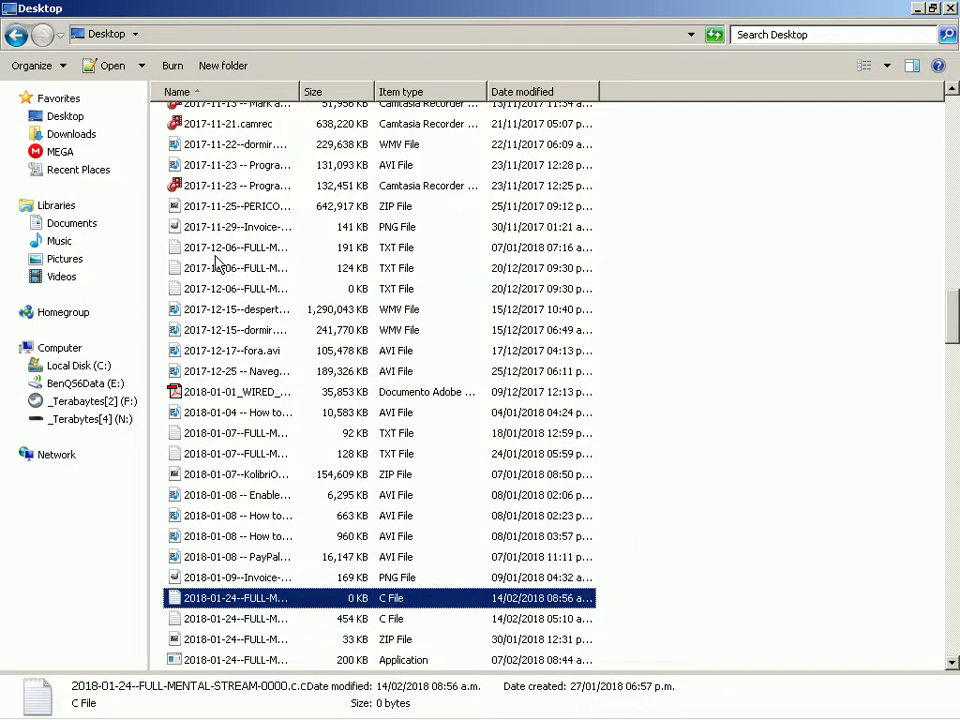
key("Return")
key("alt+Tab")
key("Down")
key("Return")
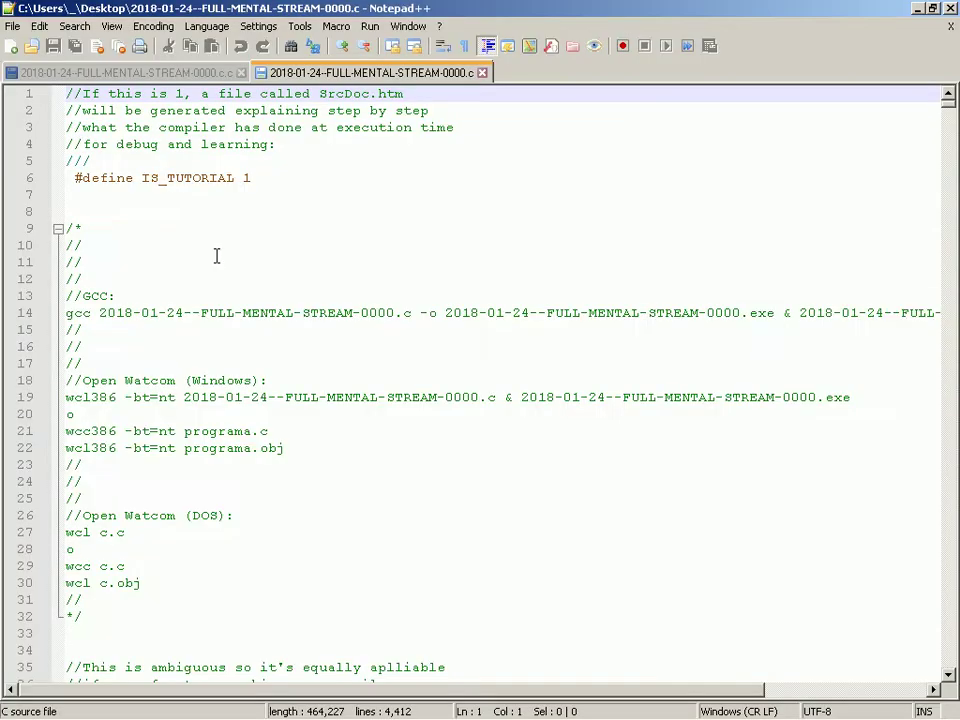
key("ctrl+w")
key("ctrl+w")
Open only the empty 2018-01-24--FULL-MENTAL-STREAM-0000.c.c file from the Desktop folder
key("alt+Tab")
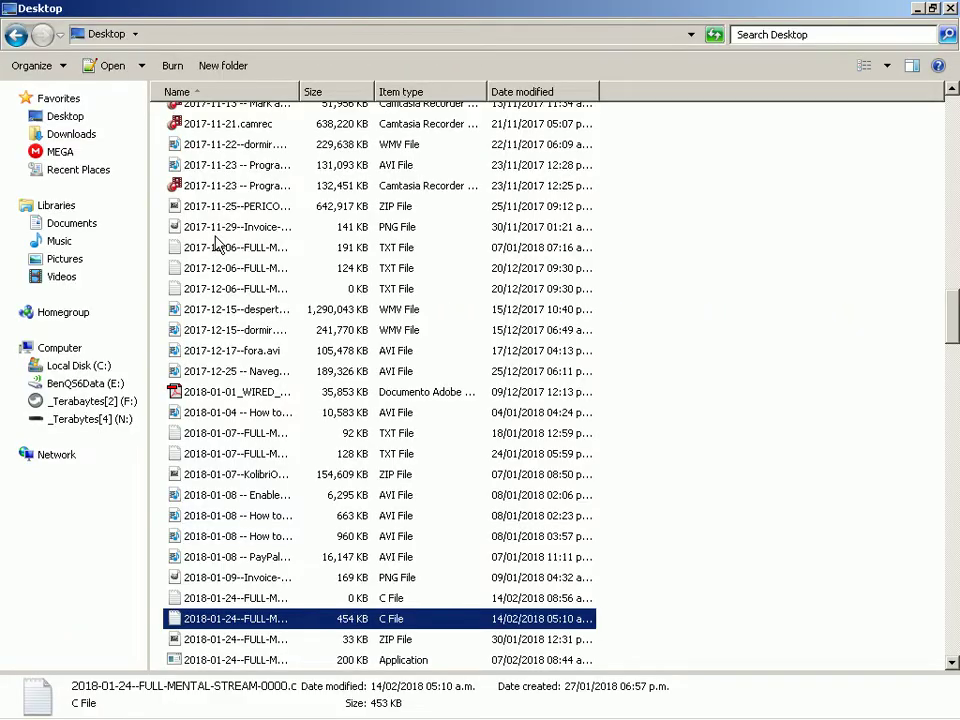
key("Up")
key("Return")
Open the Preferences and examine each category in order from General through Print
left_click(257, 27)
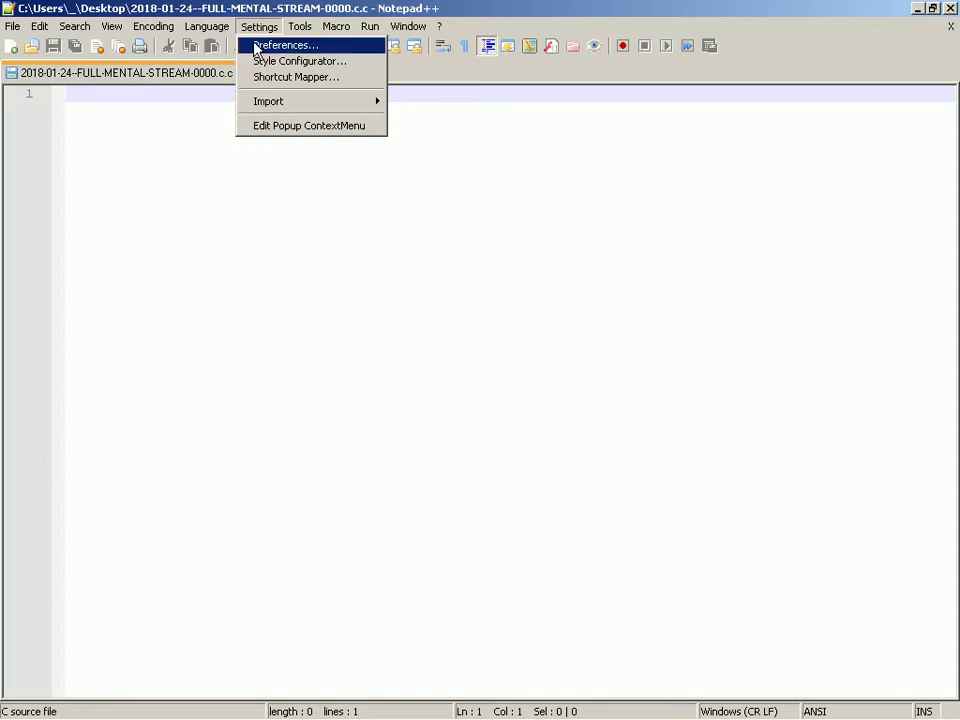
mouse_move(6, 28)
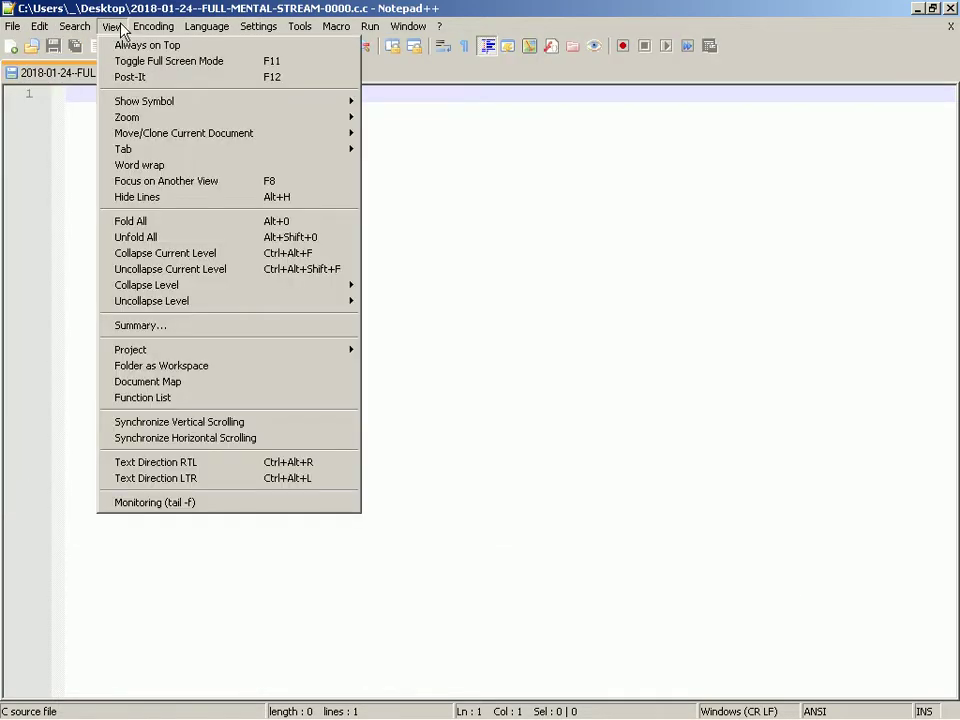
mouse_move(253, 28)
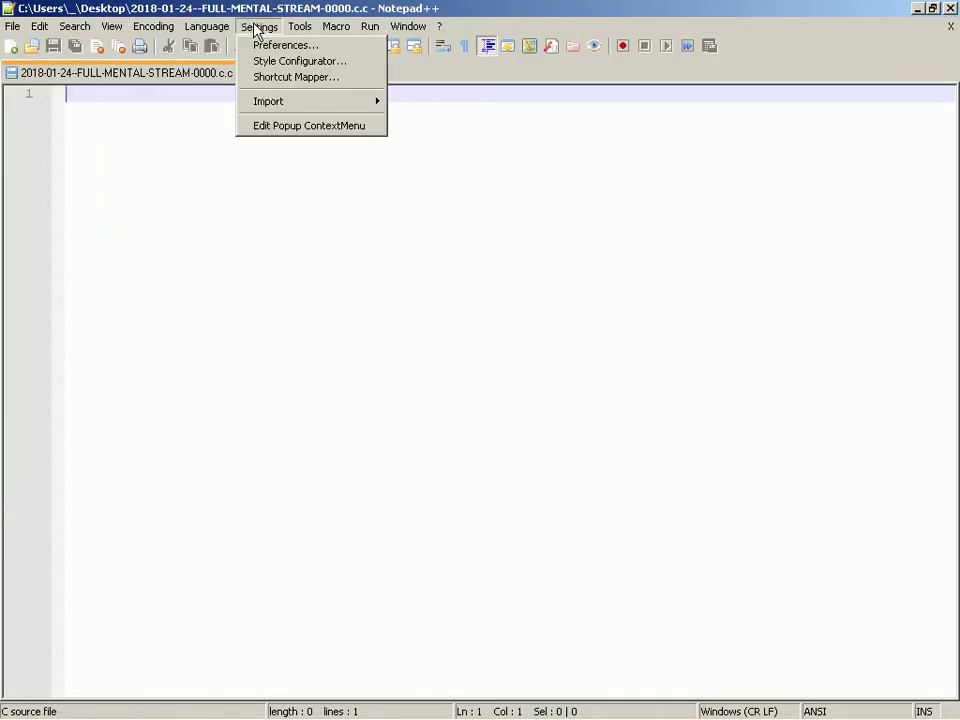
left_click(284, 46)
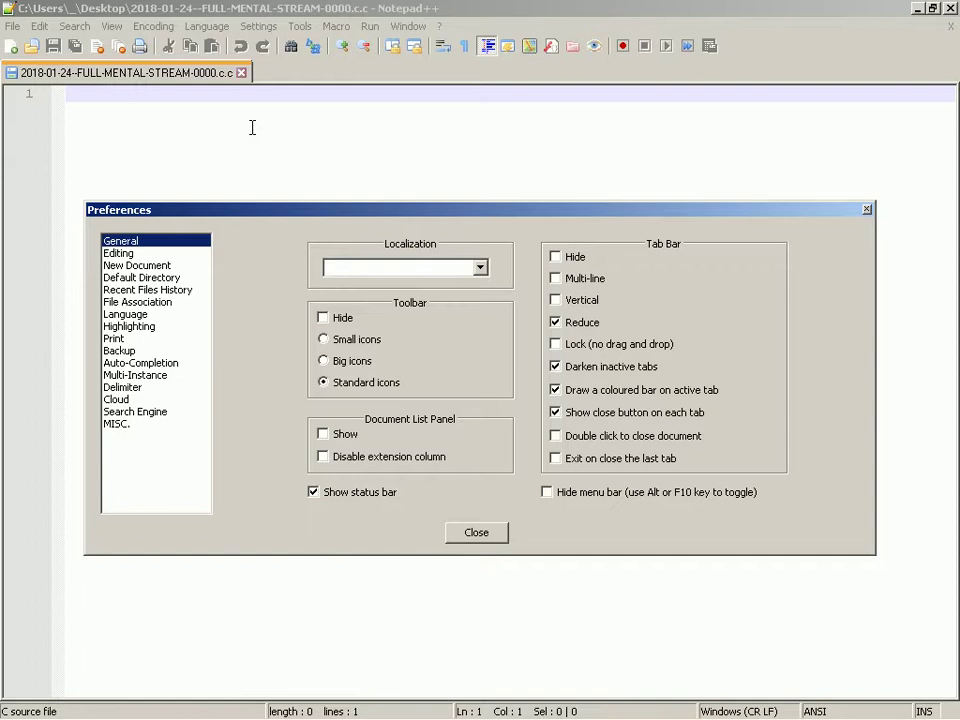
key("Down")
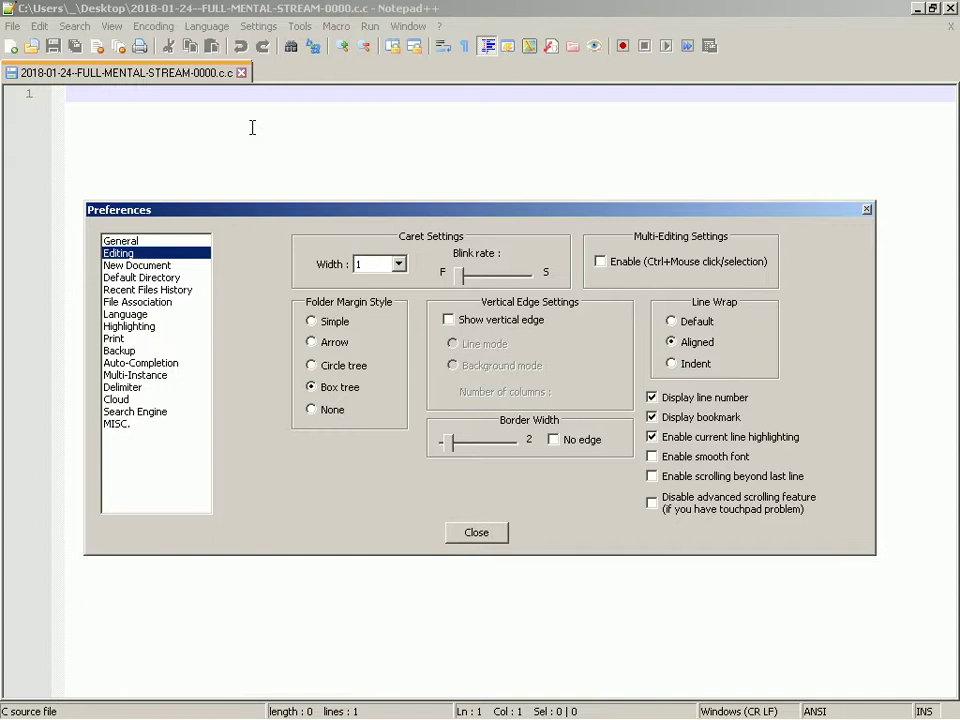
key("Down")
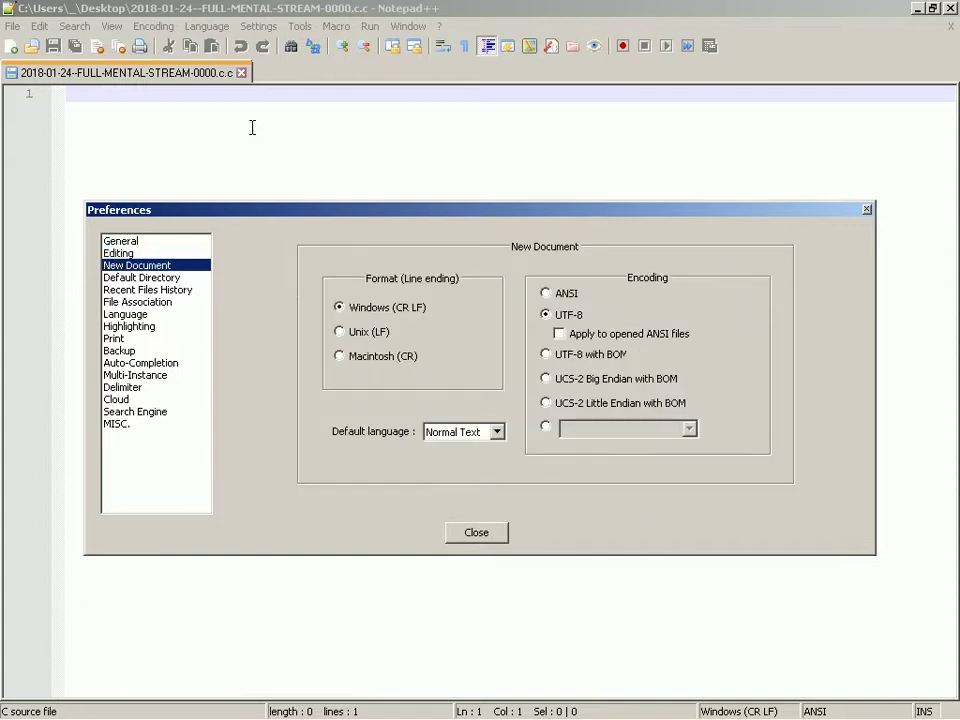
key("Down")
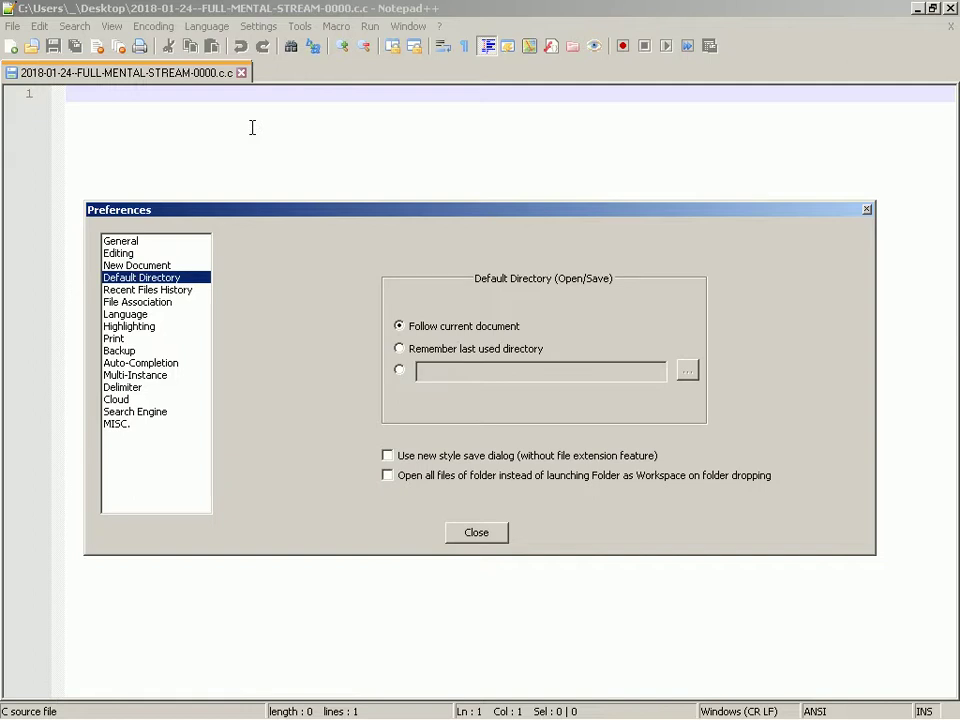
key("Down")
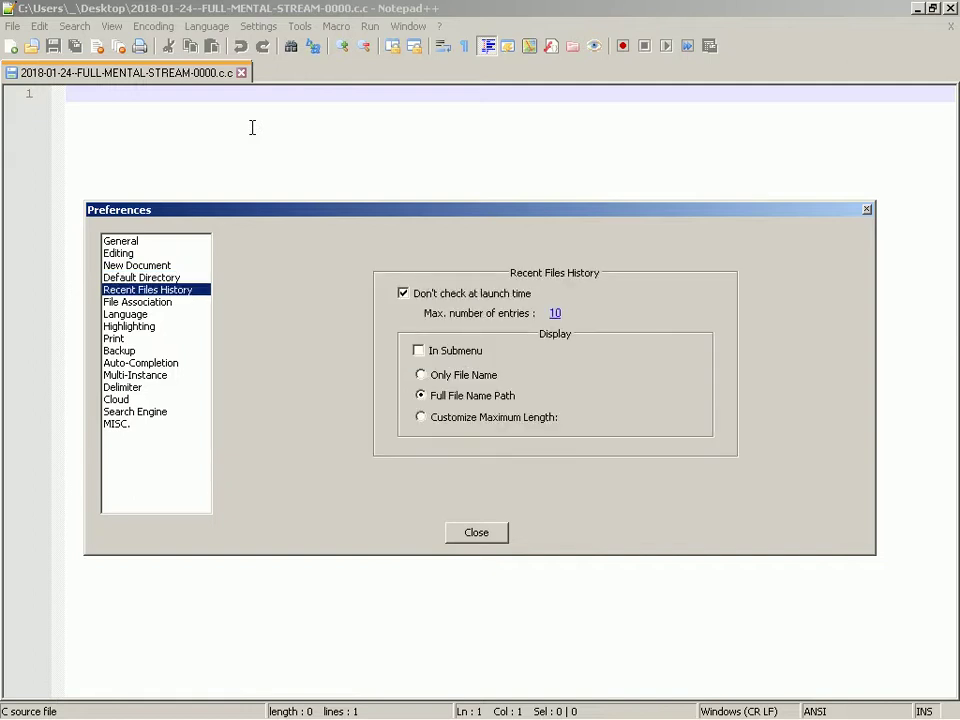
key("Down")
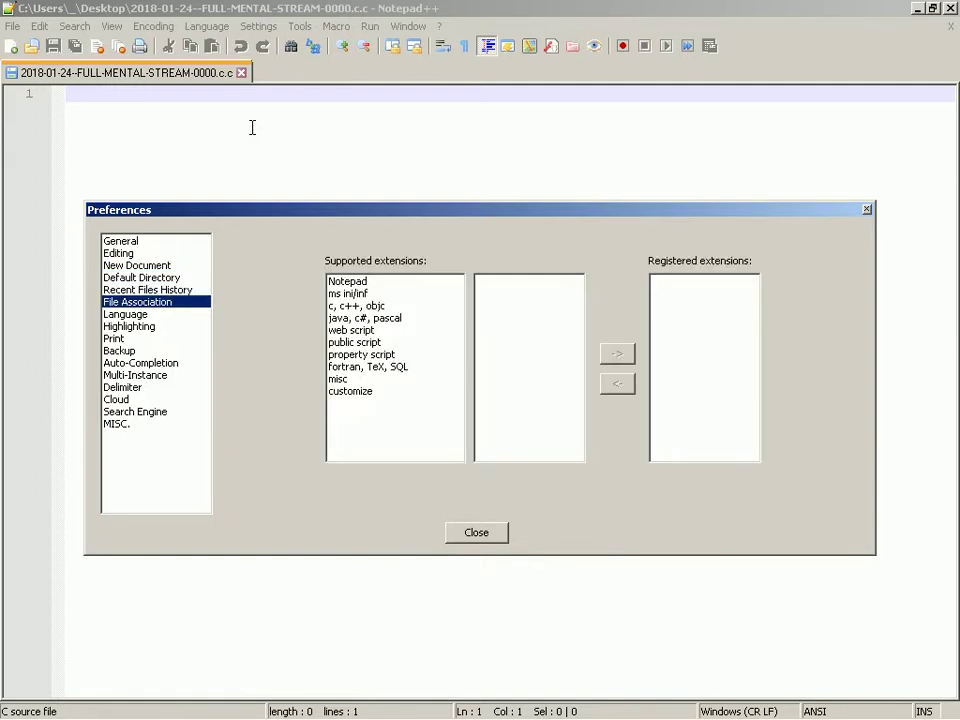
key("Down")
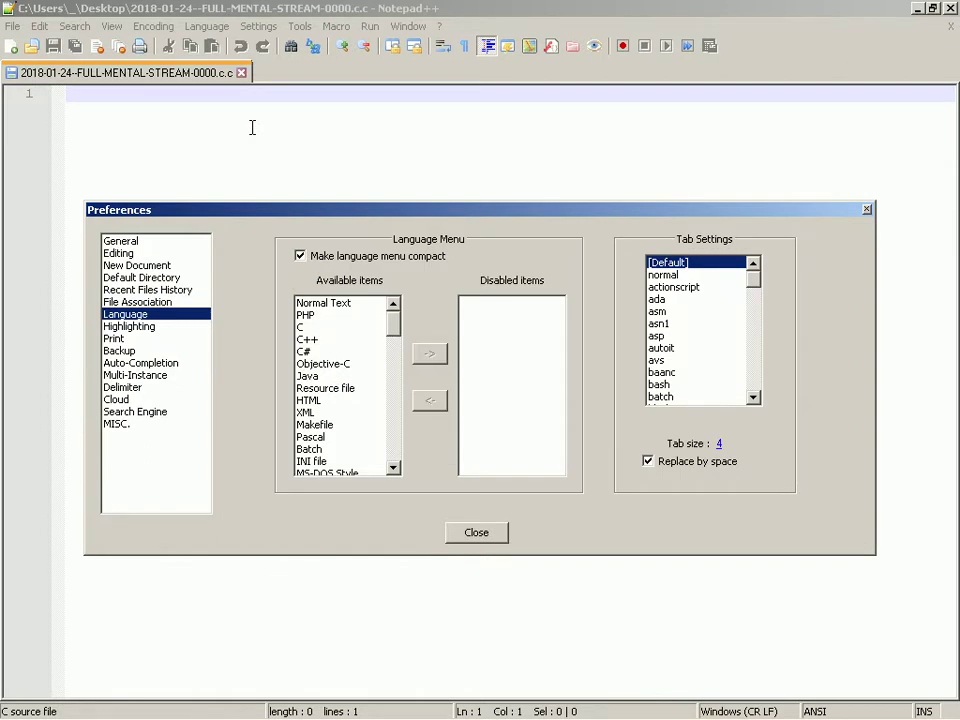
key("Down")
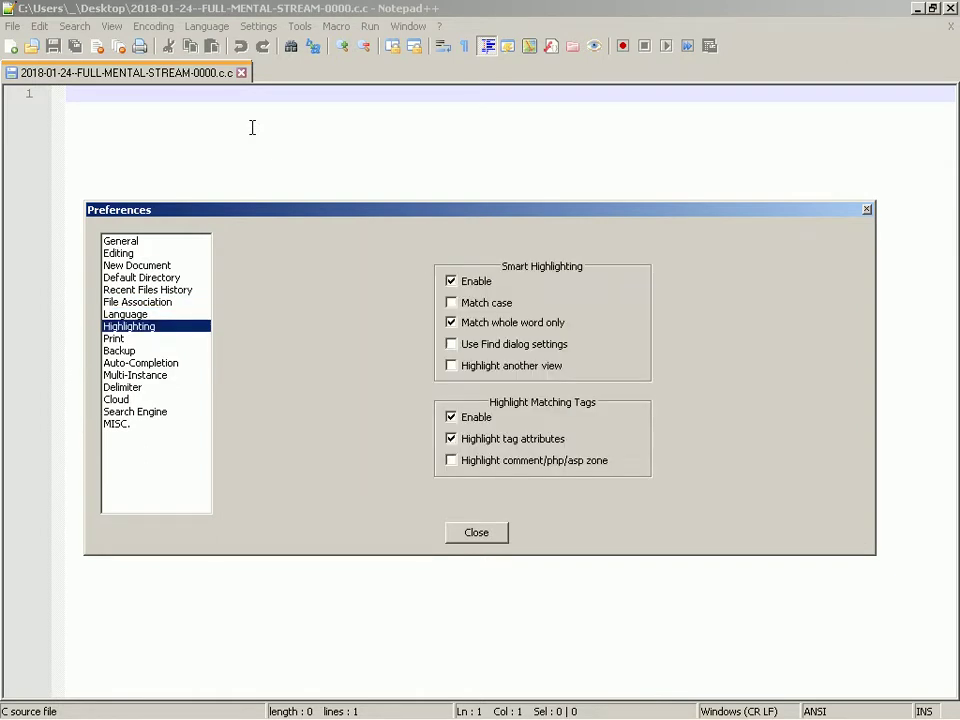
key("Down")
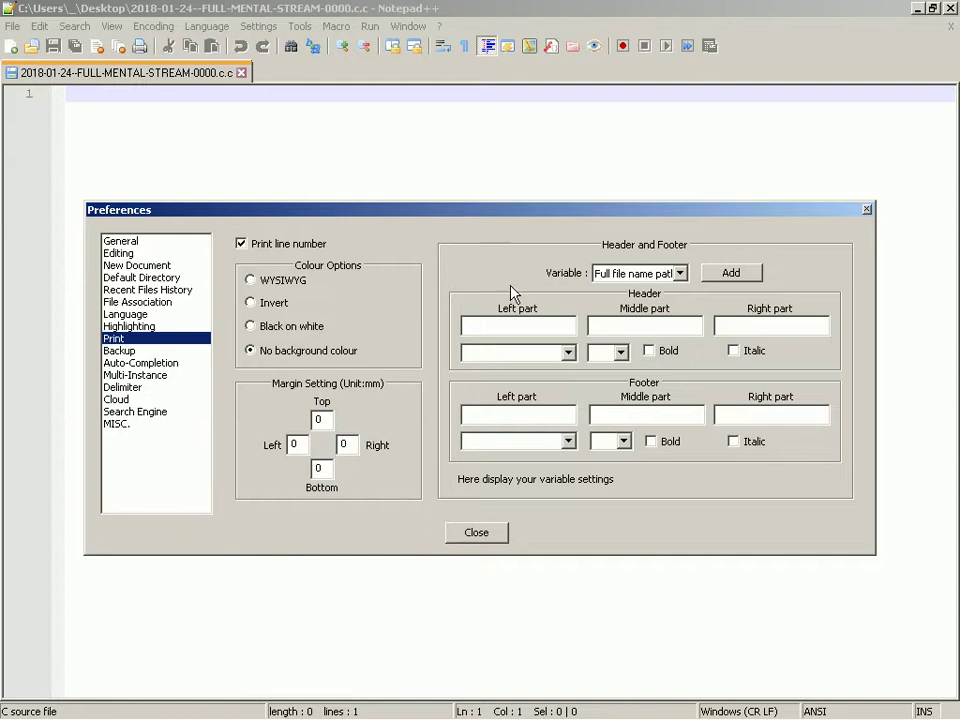
Review the Print header variables and the Backup and Auto-Completion categories, and set Multi-Instance to Always in multi-instance mode
left_click(680, 274)
left_click(683, 285)
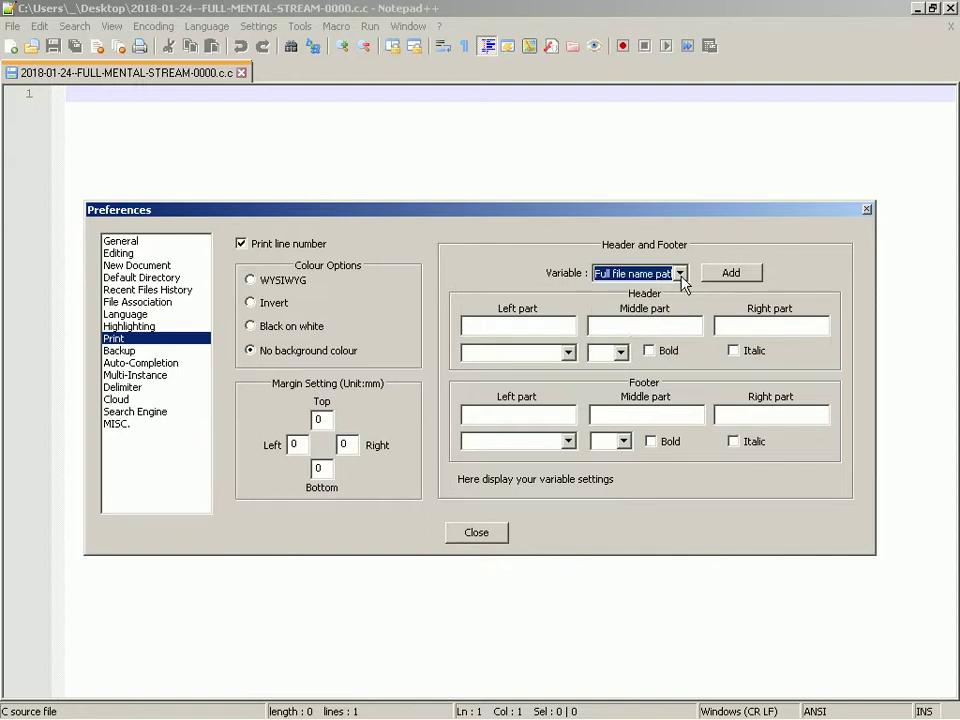
left_click(603, 272)
left_click(604, 276)
left_click(168, 352)
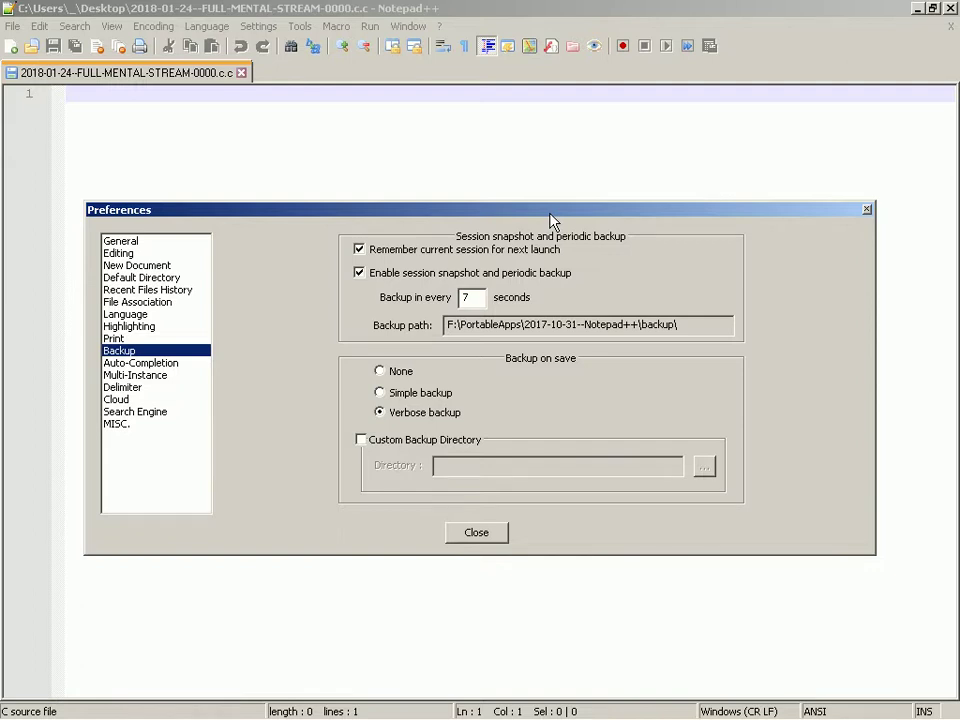
key("Down")
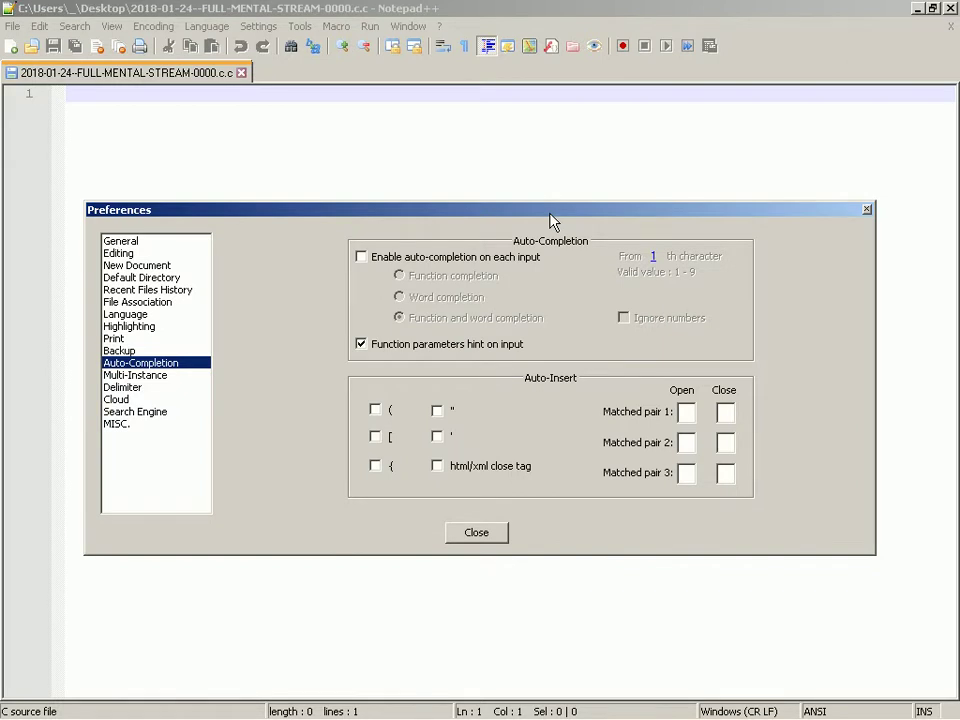
key("Down")
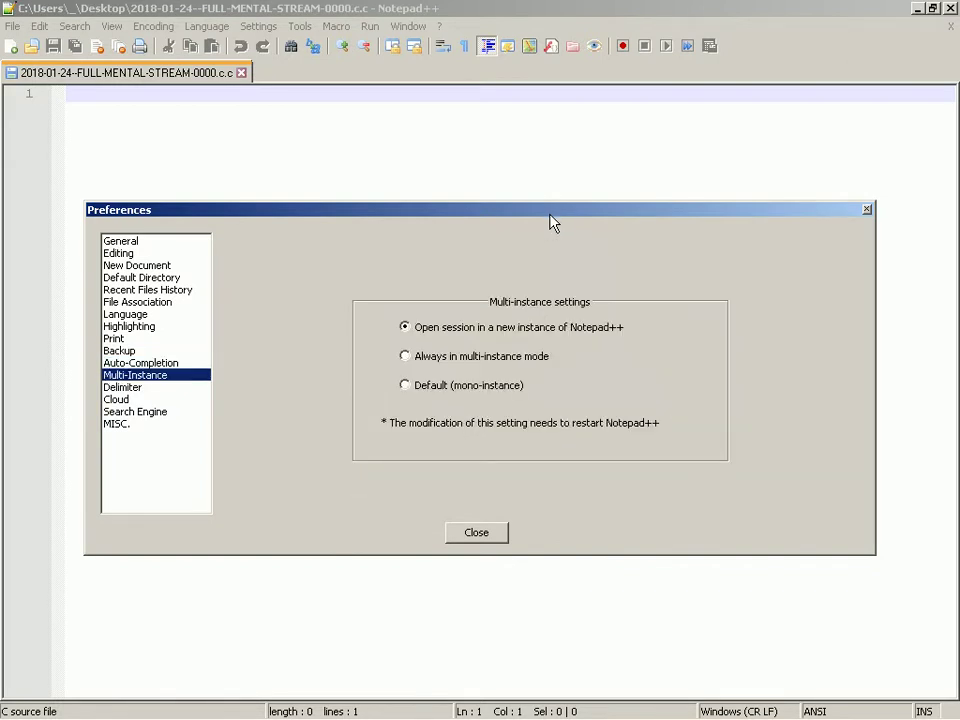
left_click(462, 364)
Go through the Delimiter to MISC. categories, enable the Notepad++ auto-updater, and close the Preferences
left_click(176, 391)
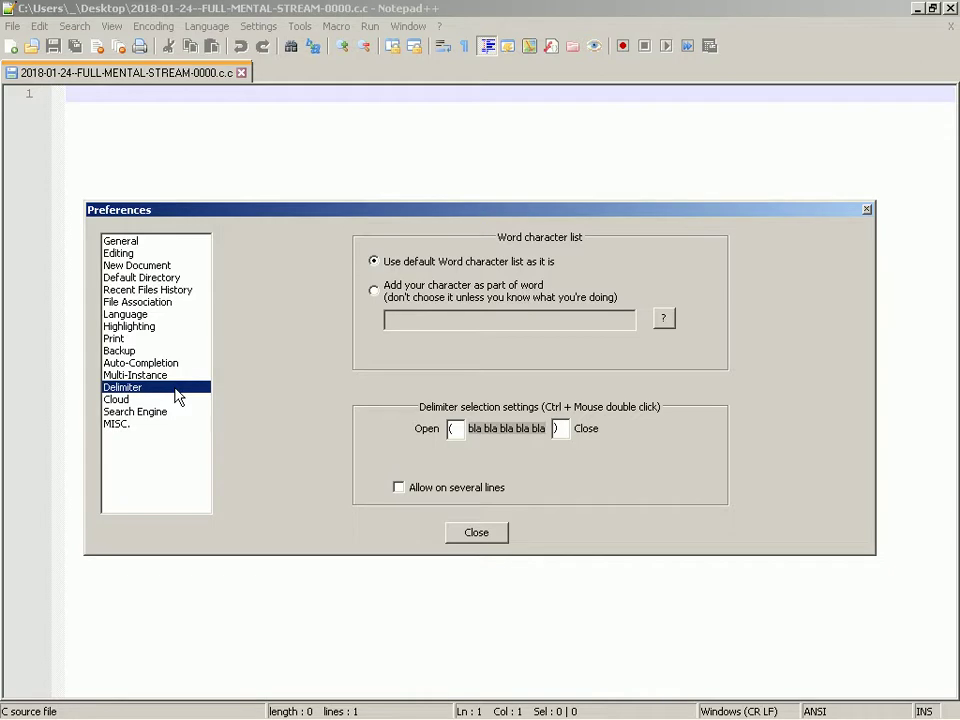
key("Down")
key("Down")
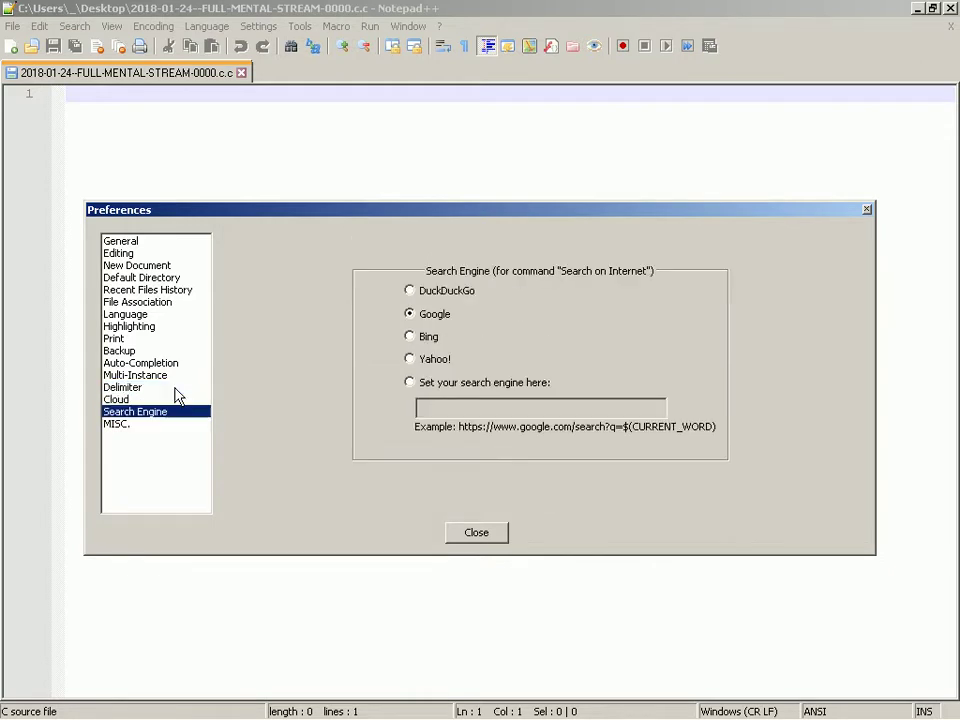
key("Down")
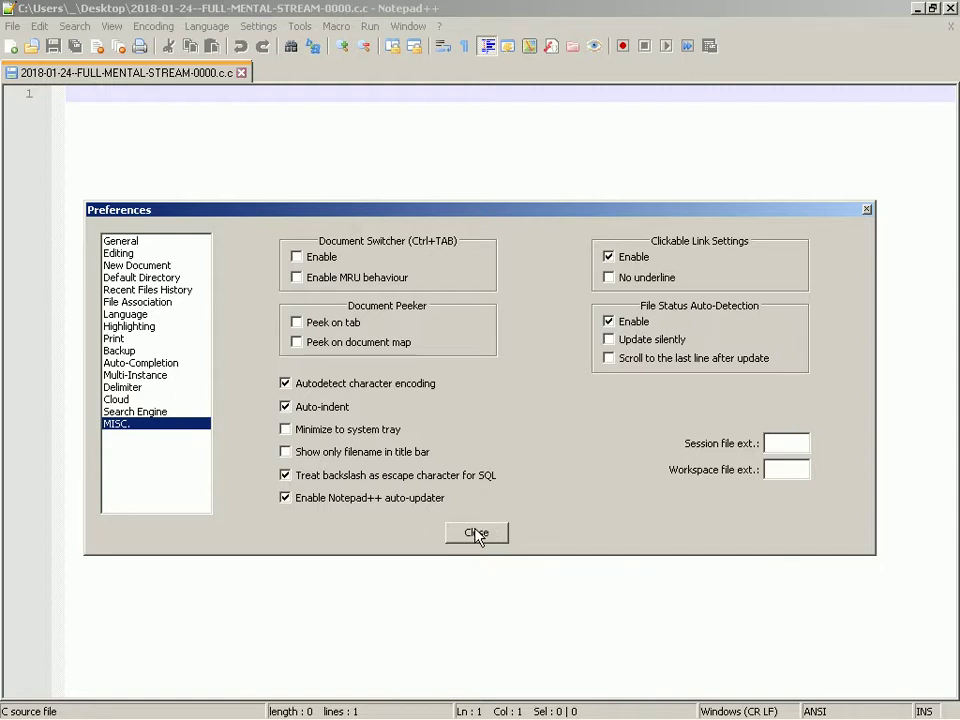
left_click(408, 499)
left_click(476, 532)
Close the open document and exit all Notepad++ windows so the multi-instance setting can take effect
key("ctrl+w")
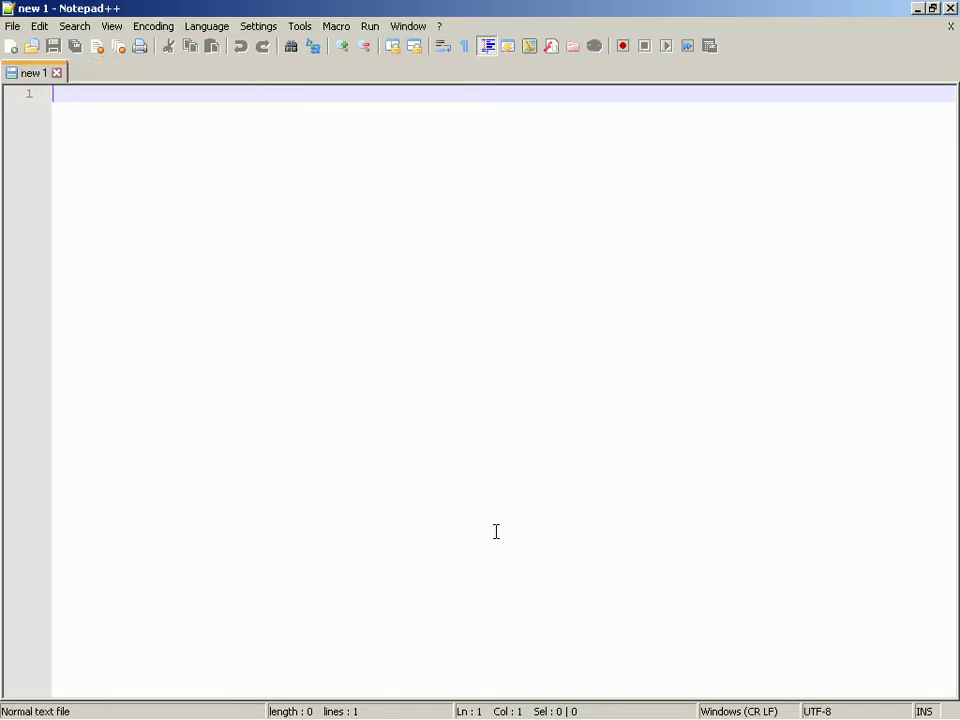
key("alt+F4")
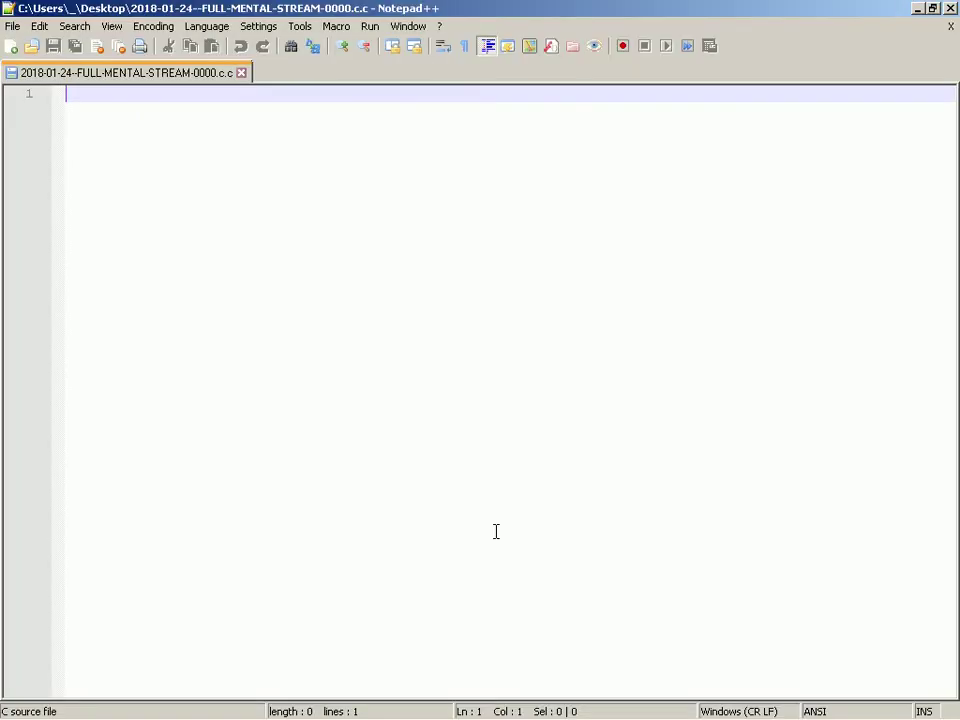
key("alt+F4")
Switch to Process Hacker and examine the process list for any Notepad++ instance still running
key("alt+Tab")
key("Tab")
key("Tab")
key("Tab")
key("Tab")
key("Tab")
key("Tab")
key("Tab")
key("Tab")
key("Tab")
key("Tab")
key("Tab")
key("Tab")
key("Tab")
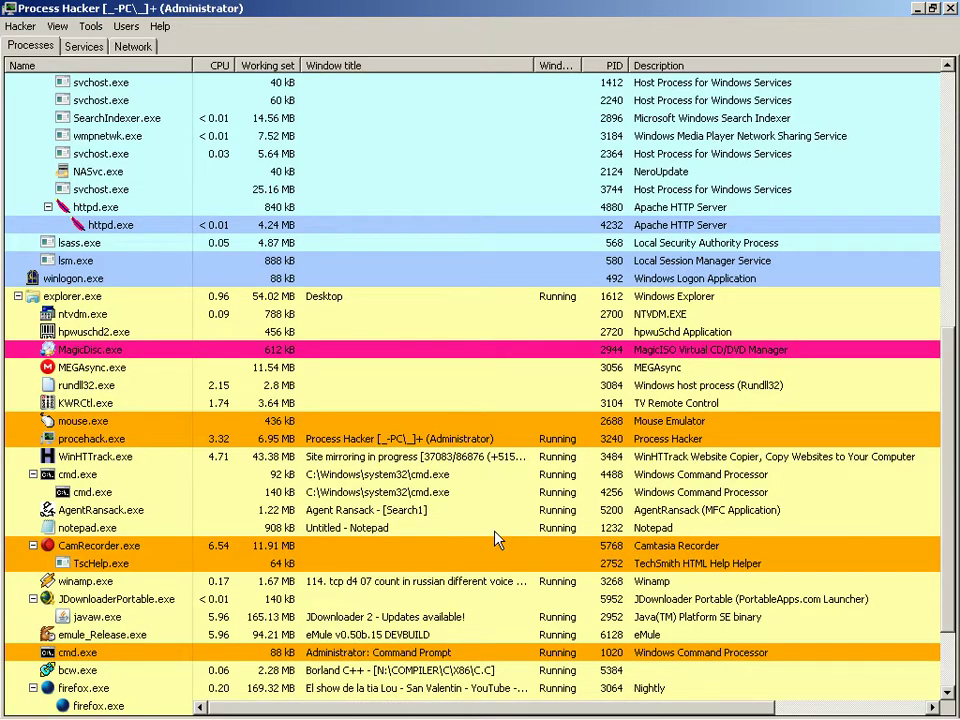
scroll(497, 540, "down", 2)
key("Home")
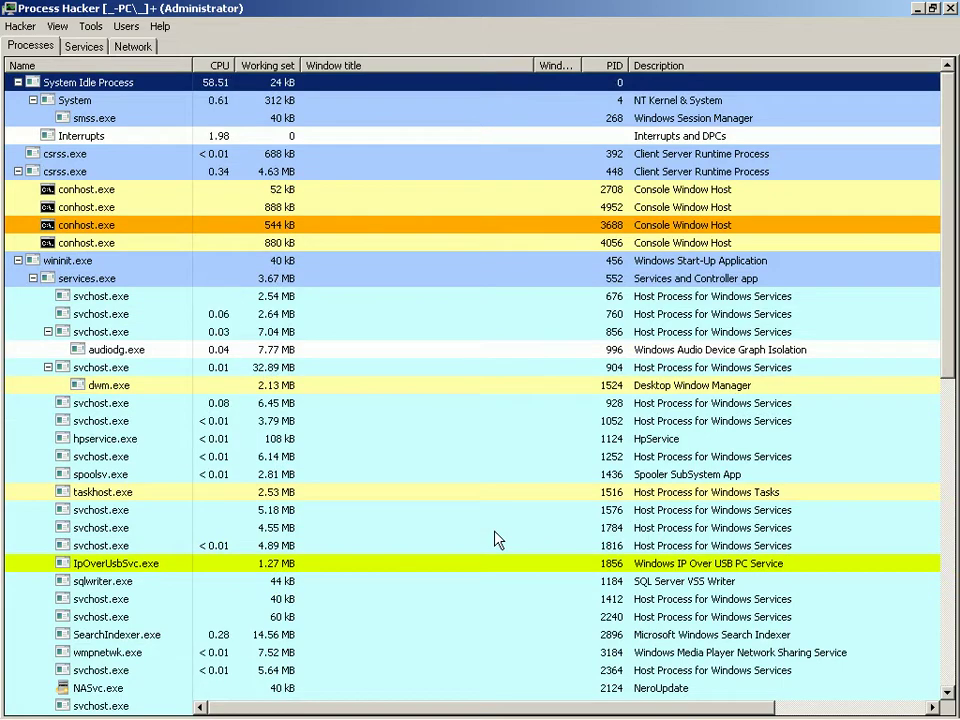
key("End")
key("Page_Up")
key("Page_Up")
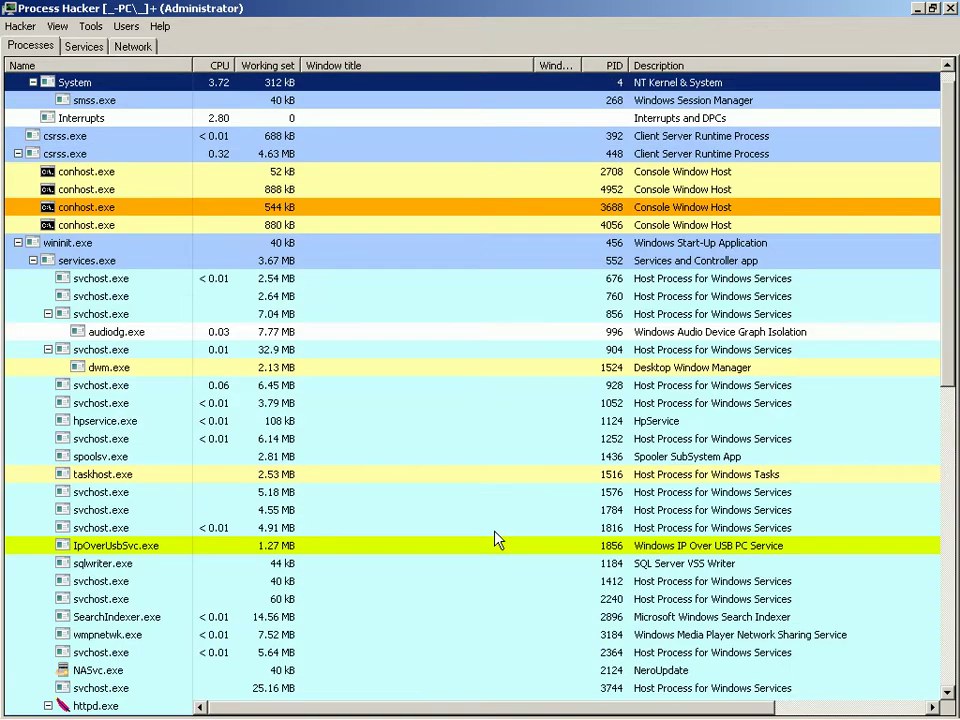
key("End")
From the Desktop folder, open 2018-01-24--FULL-MENTAL-STREAM-0000.c.c and 2018-01-24--FULL-MENTAL-STREAM-0000.c one after the other to test separate instances
key("alt+Tab")
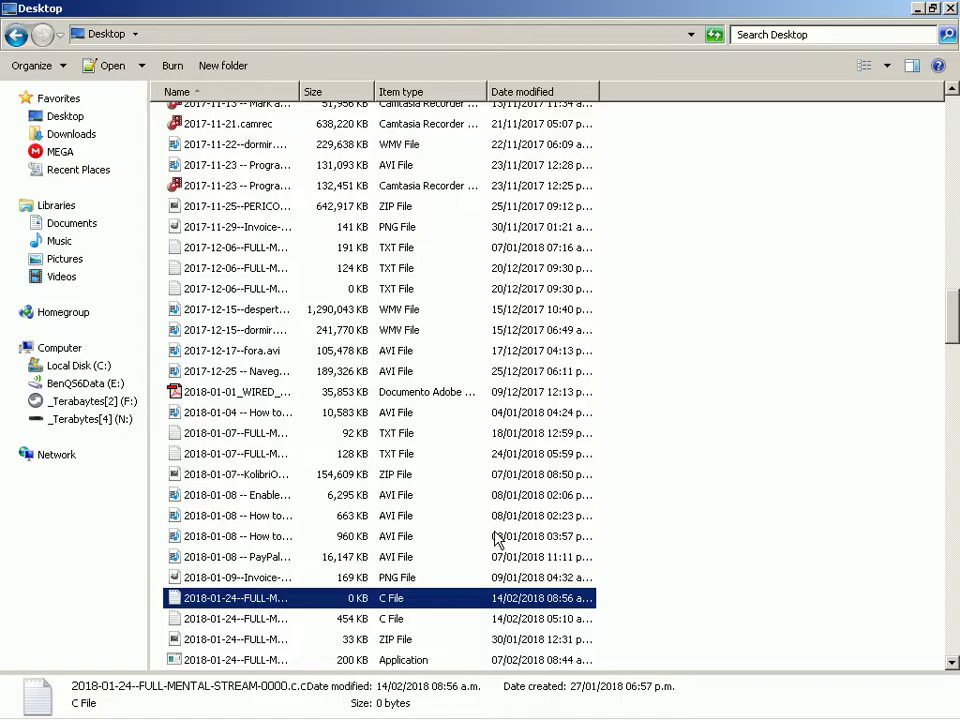
key("Down")
key("Up")
key("Return")
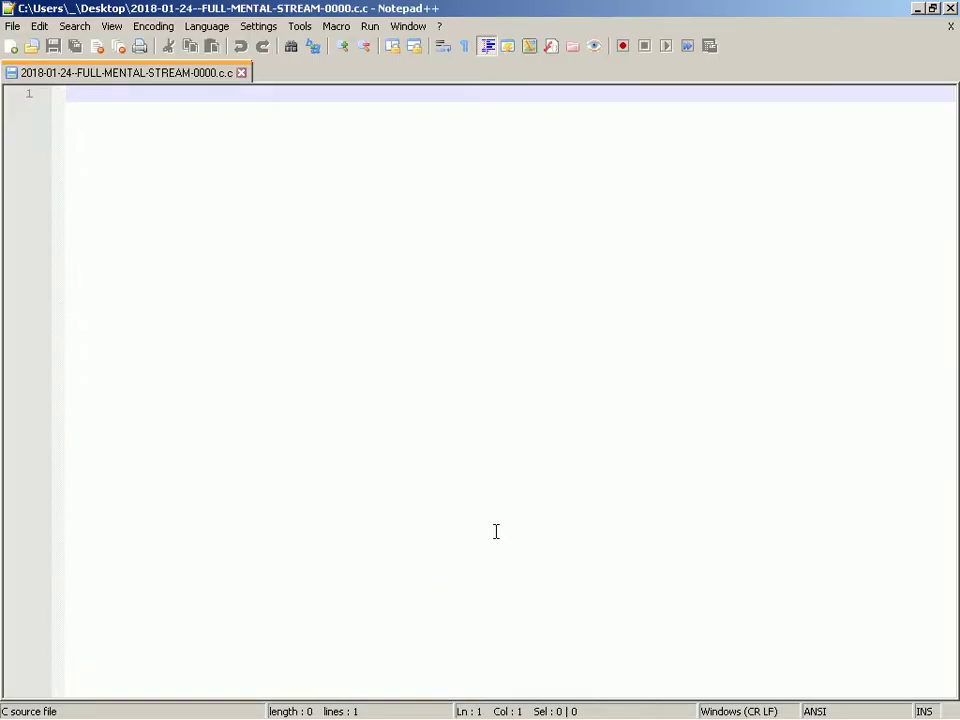
key("alt+Tab")
key("Down")
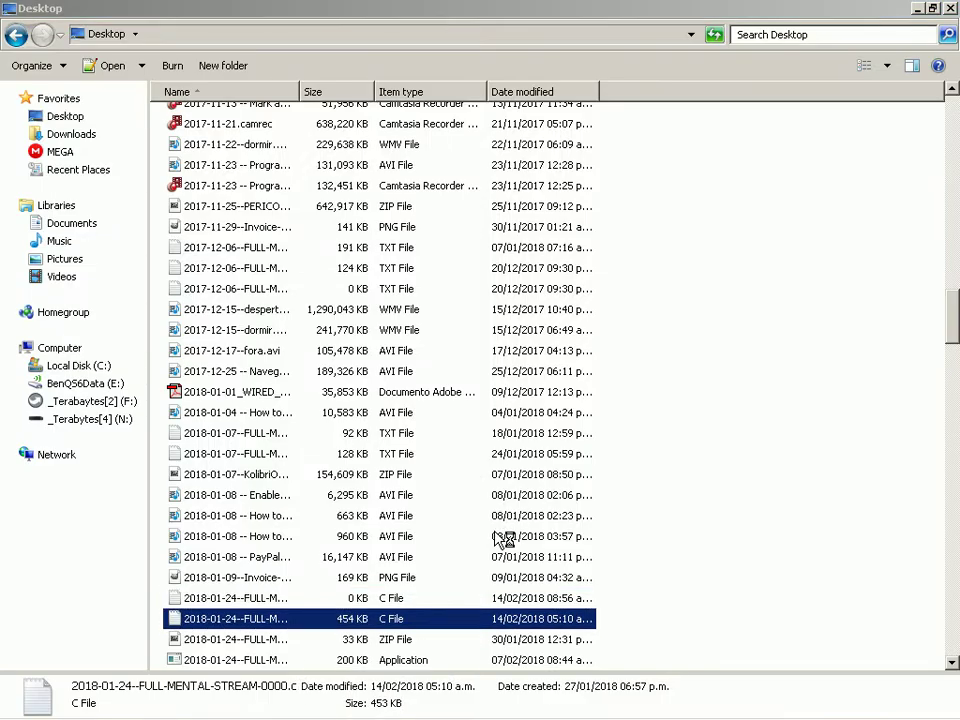
key("Return")
key("alt+Tab")
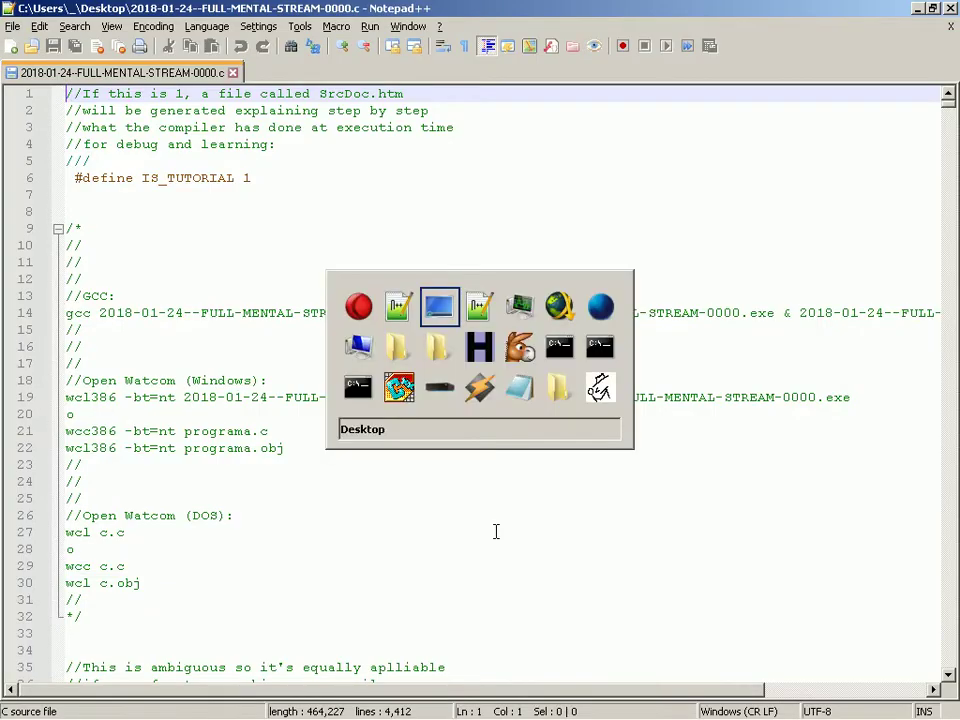
key("alt+Tab")
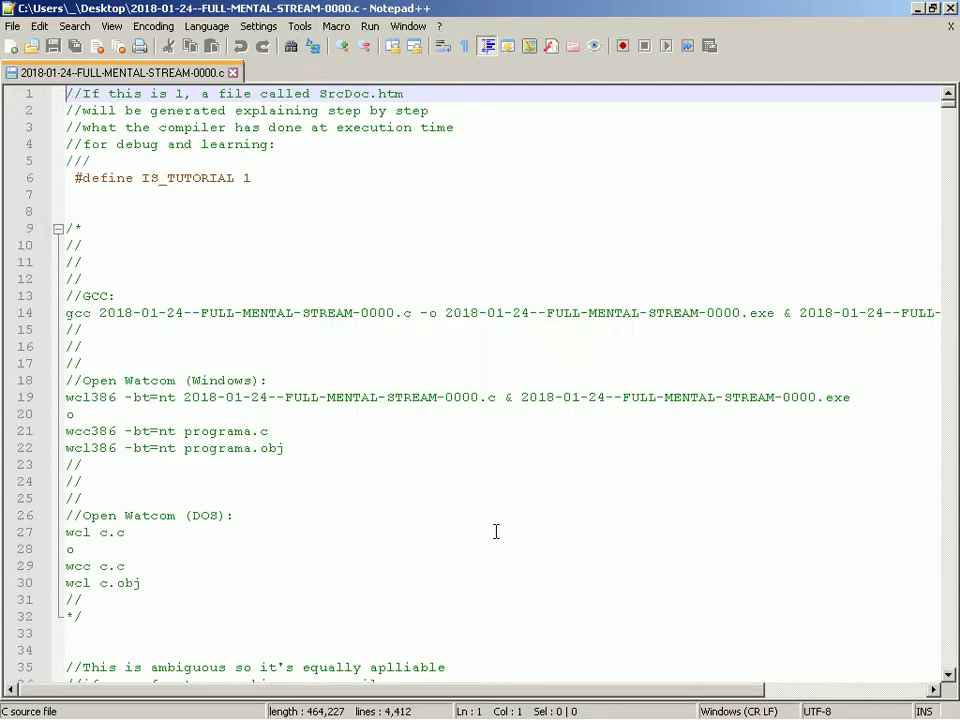
Check the Multi-Instance setting in the Preferences again and close the dialog
key("alt+e")
key("Right")
key("Right")
key("Right")
key("Right")
key("Right")
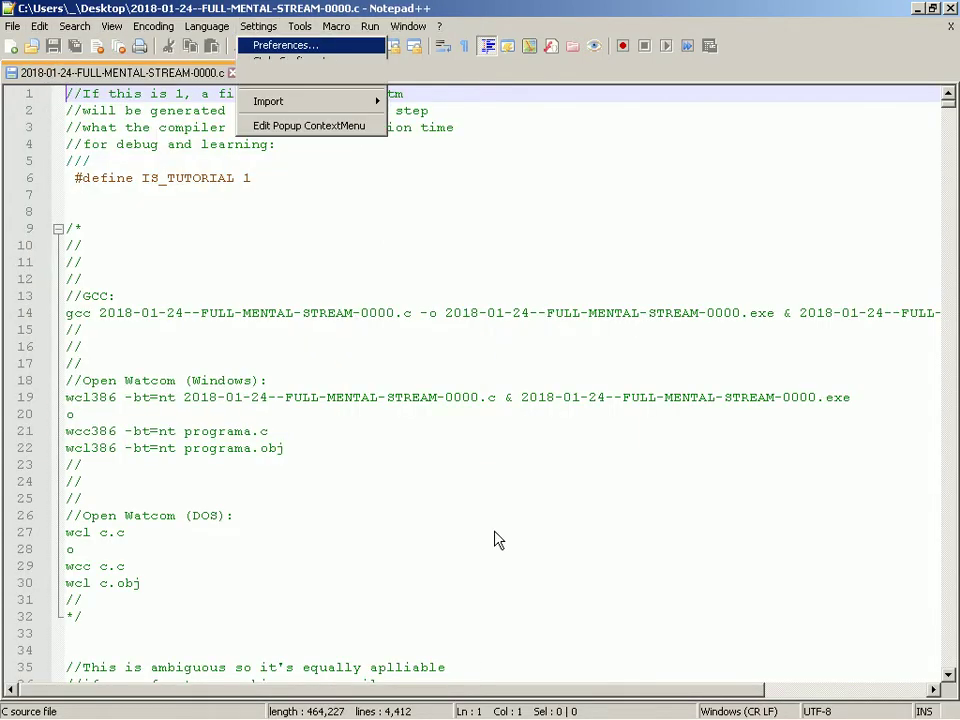
key("Return")
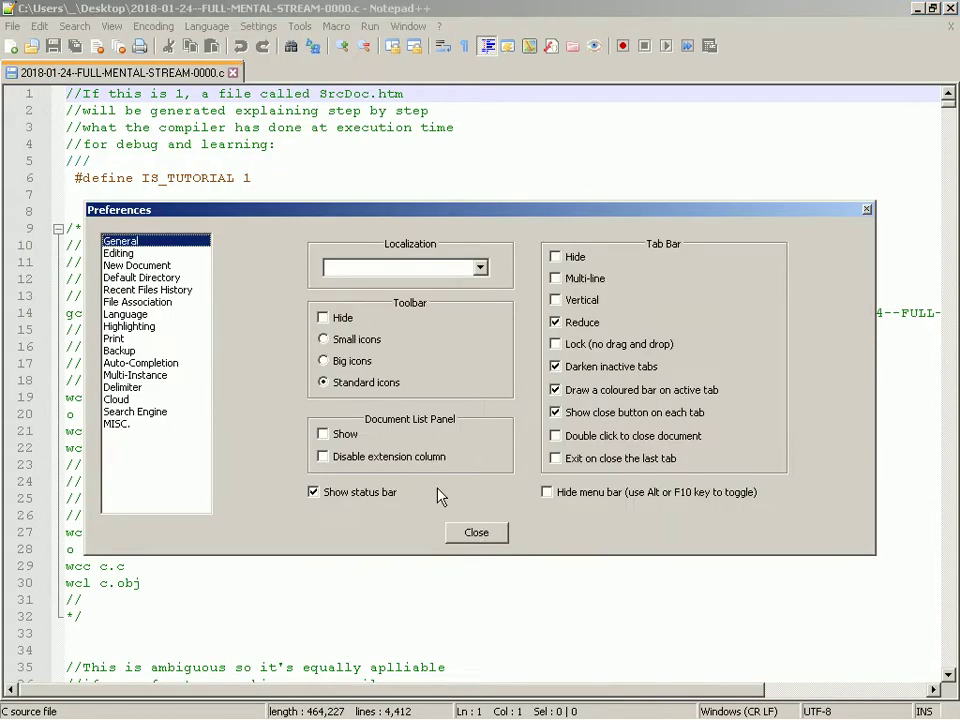
left_click(171, 348)
key("Down")
key("Down")
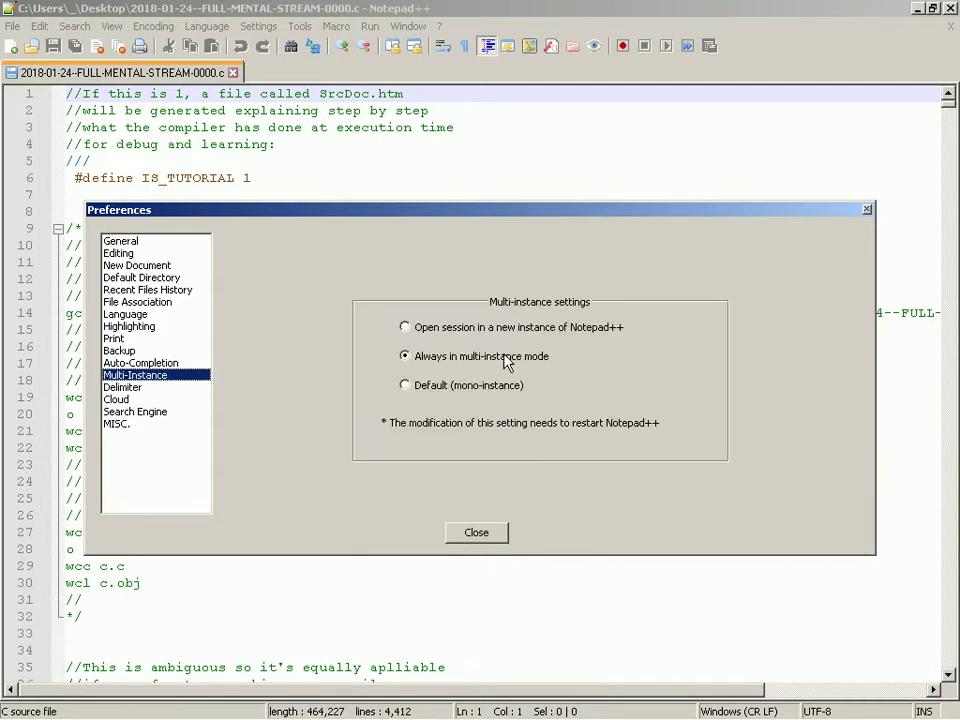
left_click(493, 536)
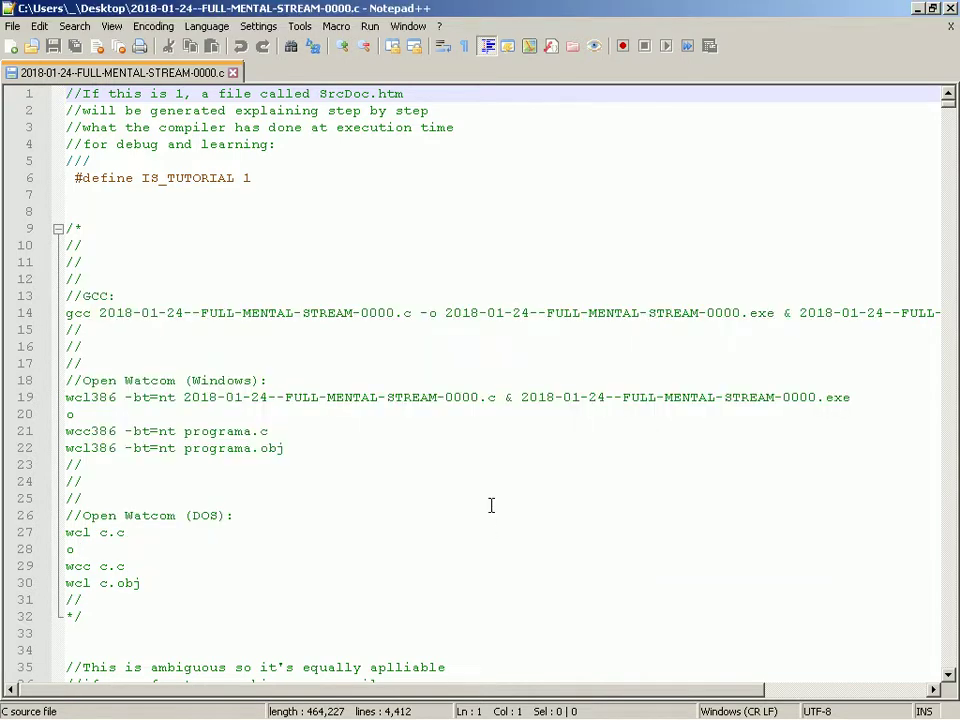
Above the END comments of the book content, add more blank WriteBookFromProgram__TXT_es lines and insert the Spanish paragraph beginning "Podemos pasar poco a poco"
key("alt+Tab")
key("ctrl+End")
key("Page_Up")
key("Page_Up")
key("Page_Up")
key("Page_Up")
key("Page_Up")
key("Page_Up")
key("Page_Up")
key("Page_Up")
key("Page_Up")
key("Page_Up")
key("Page_Up")
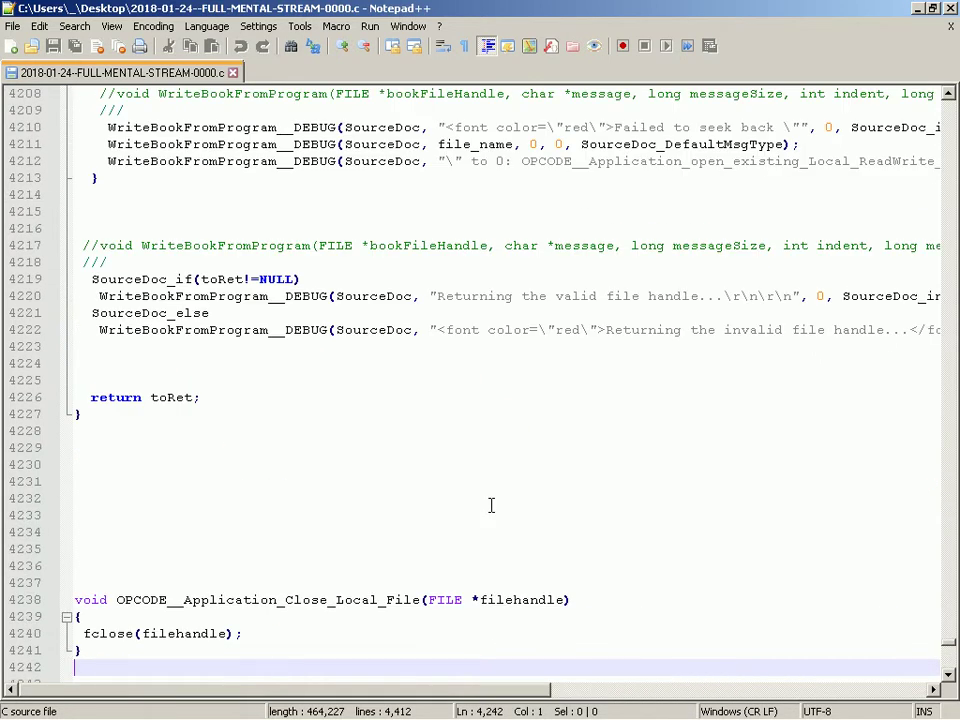
key("Page_Up")
key("Page_Up")
key("Page_Up")
key("Page_Up")
key("Page_Up")
key("Page_Up")
key("Page_Up")
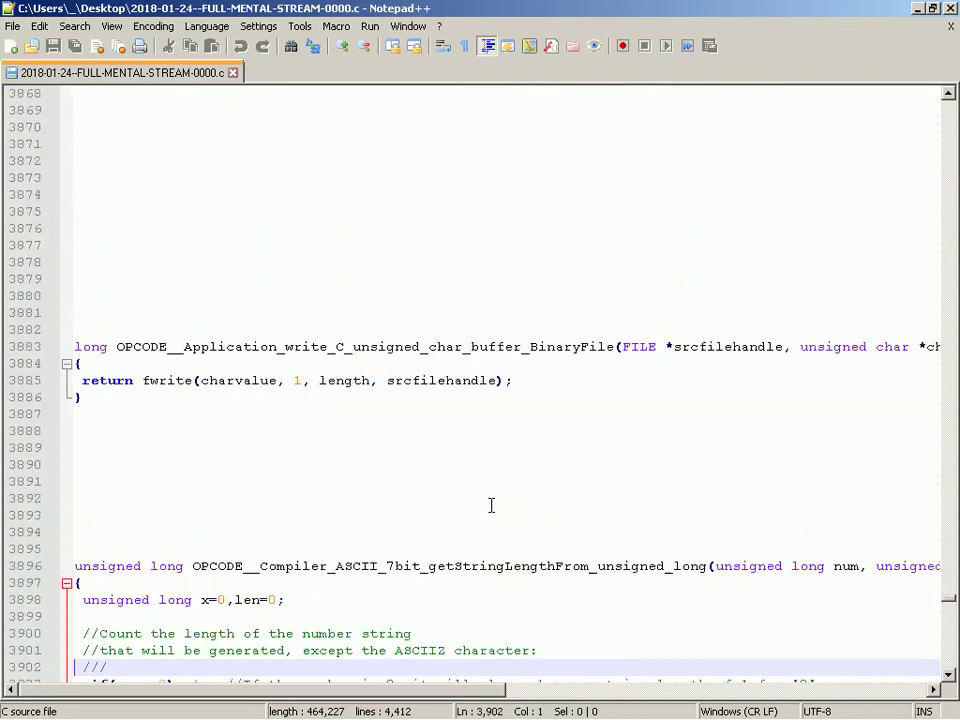
key("Up")
key("Up")
key("Up")
key("Up")
key("Up")
key("Up")
key("Up")
key("Up")
key("Up")
key("Up")
key("Up")
key("Up")
key("Up")
key("Up")
key("Up")
key("Up")
key("Up")
key("Up")
key("Up")
key("Up")
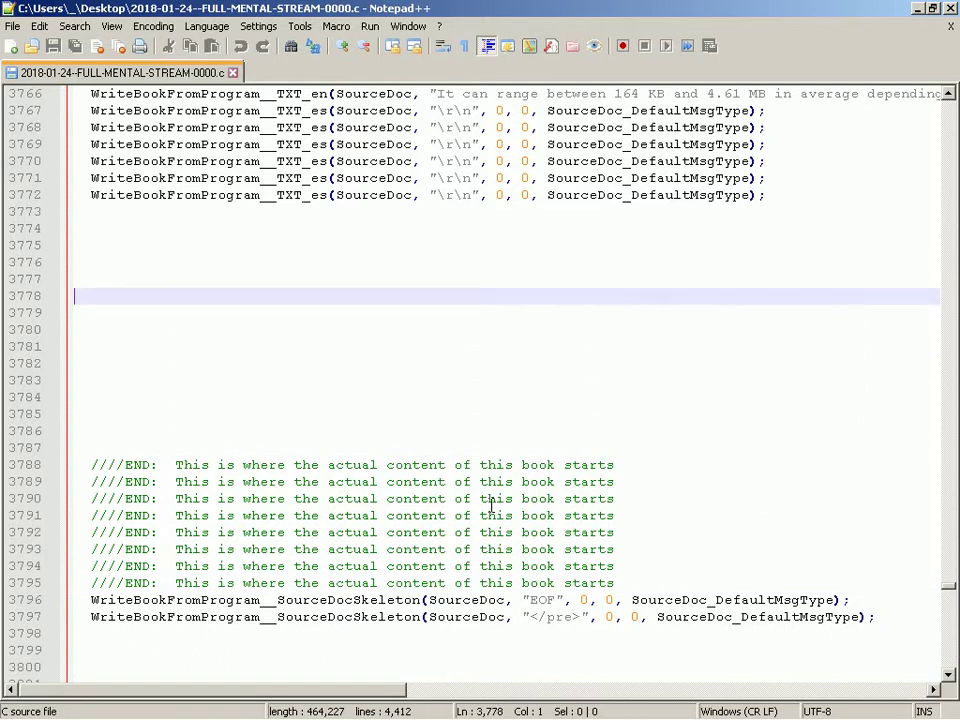
key("Down")
key("Down")
key("Down")
key("Down")
key("Down")
key("Down")
key("Down")
key("Down")
key("Down")
key("Down")
key("Down")
key("Down")
key("ctrl+v")
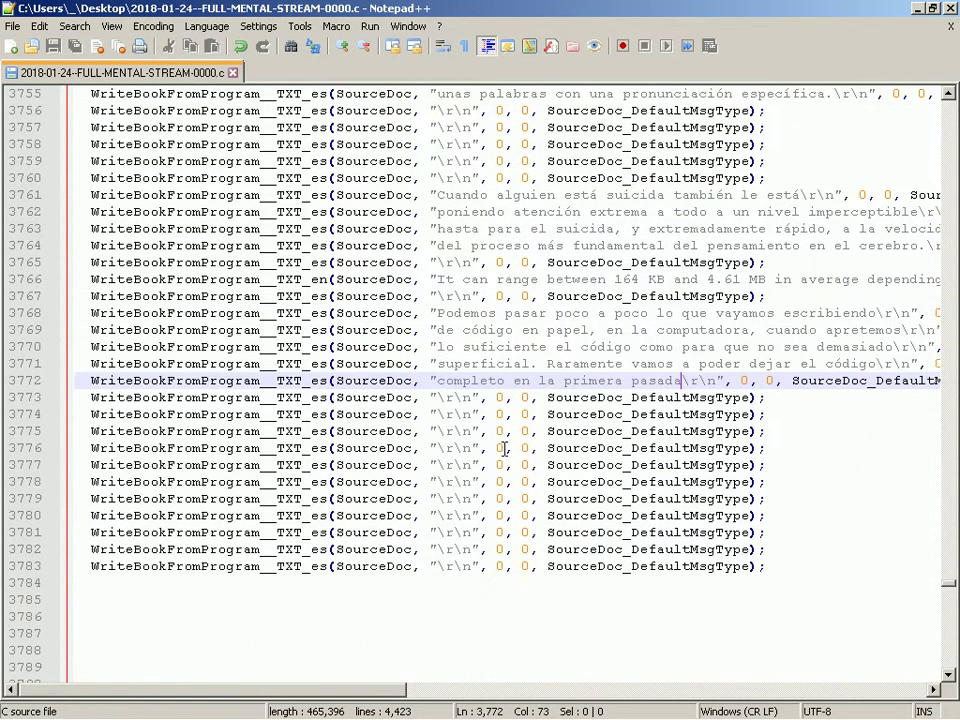
Go through the preference categories from General to Backup and enable session snapshot and periodic backup
left_click(258, 26)
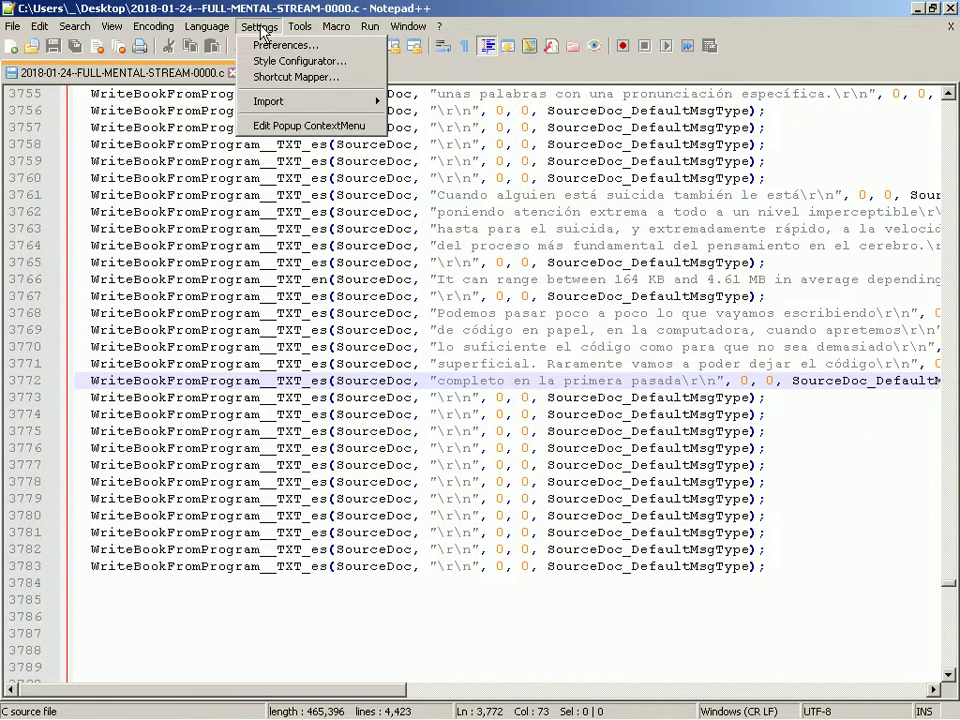
left_click(262, 45)
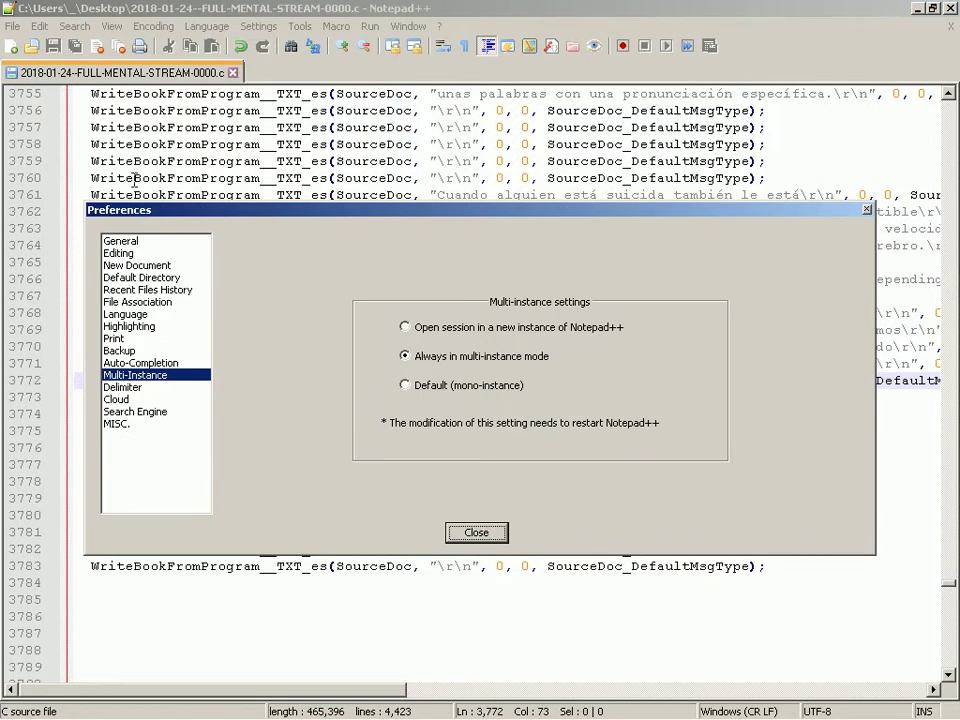
left_click(120, 241)
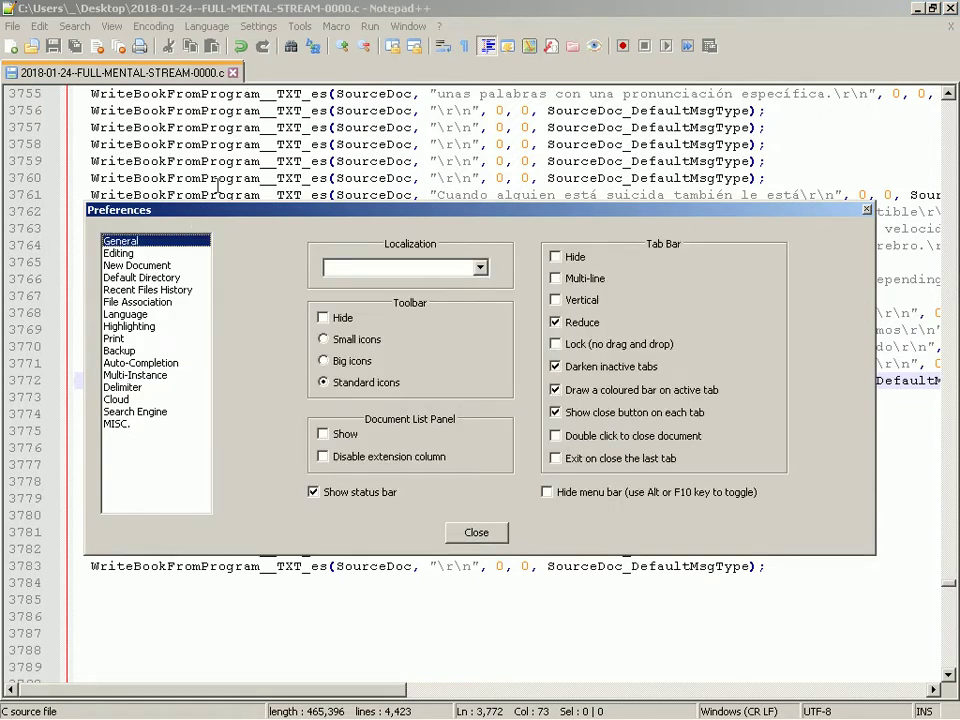
key("Down")
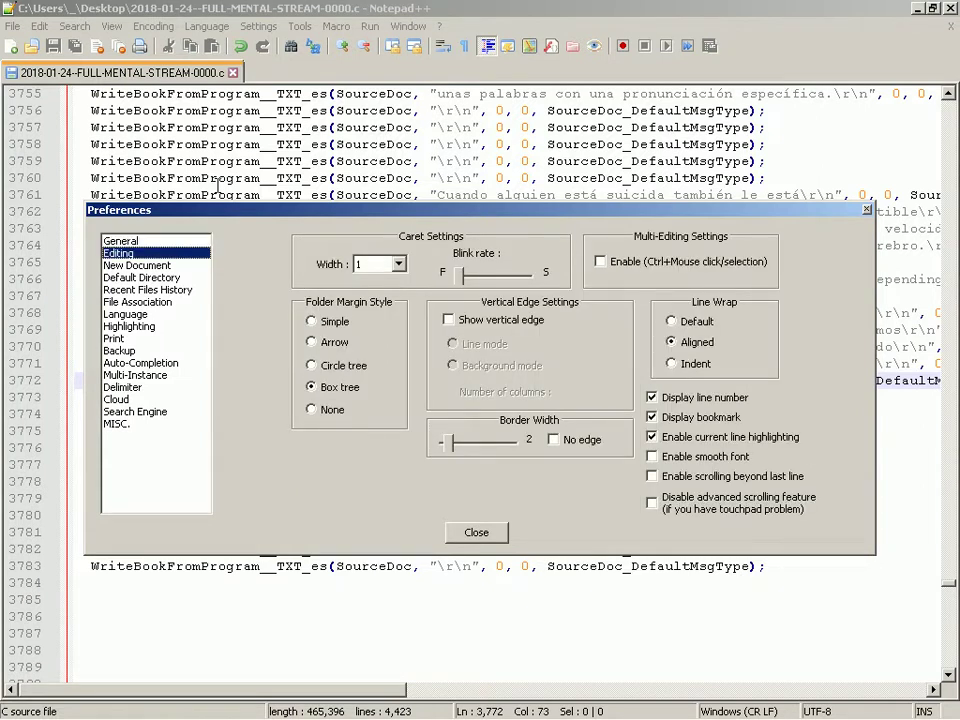
key("Down")
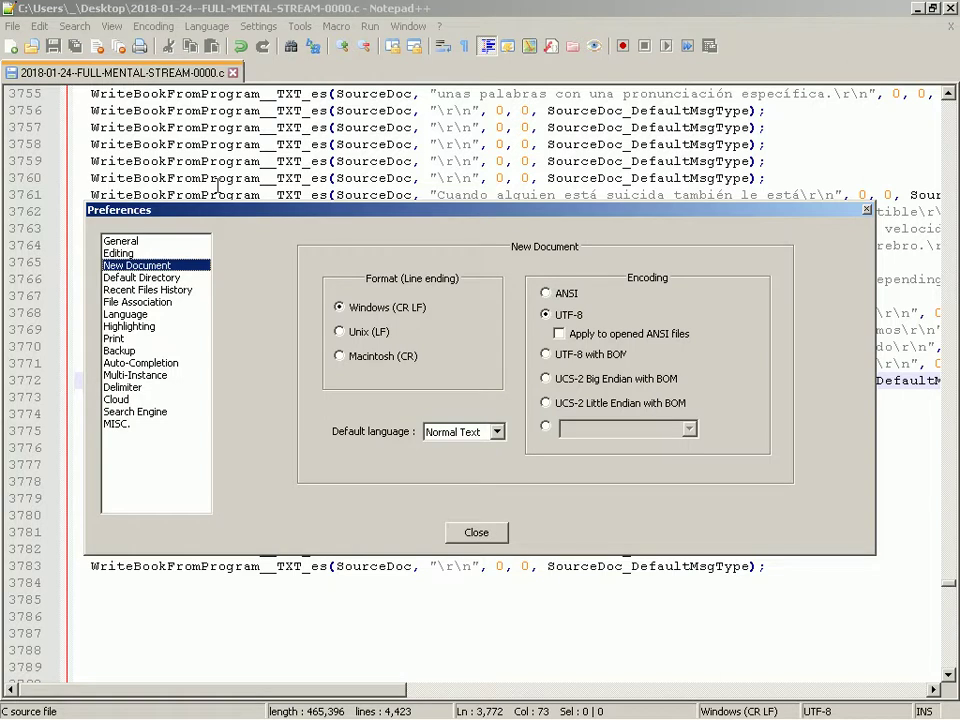
key("Down")
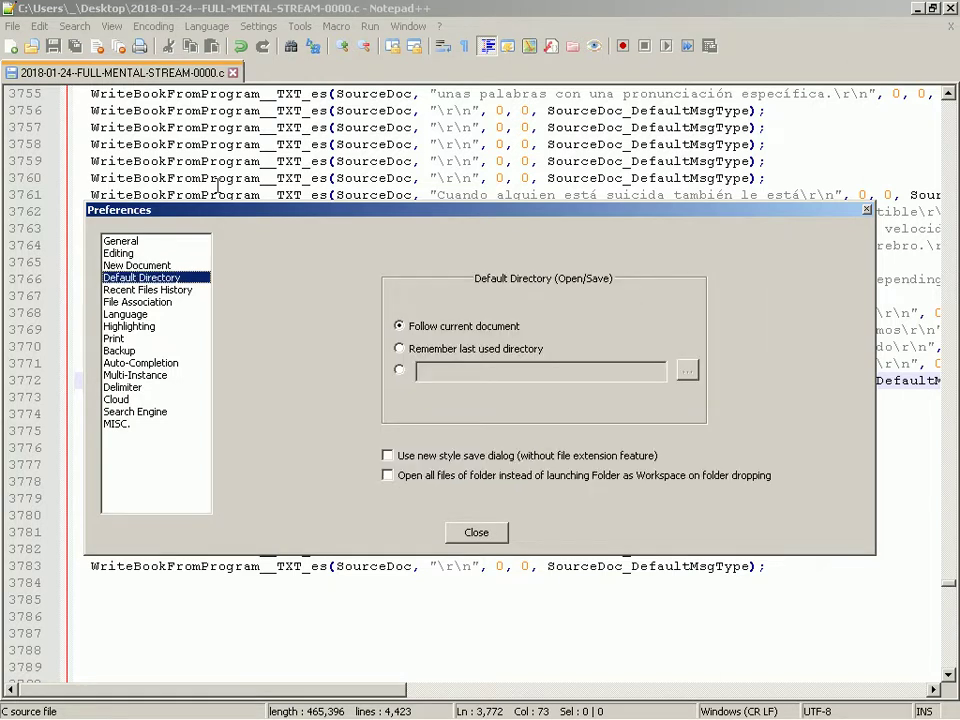
key("Down")
key("Down")
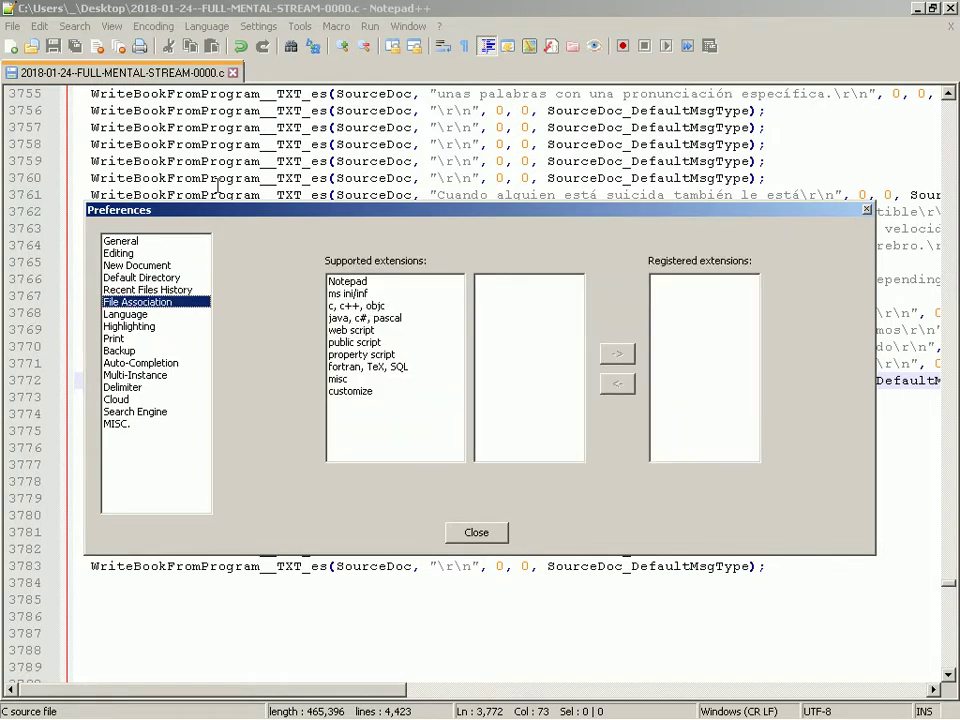
key("Down")
key("Down")
key("Down")
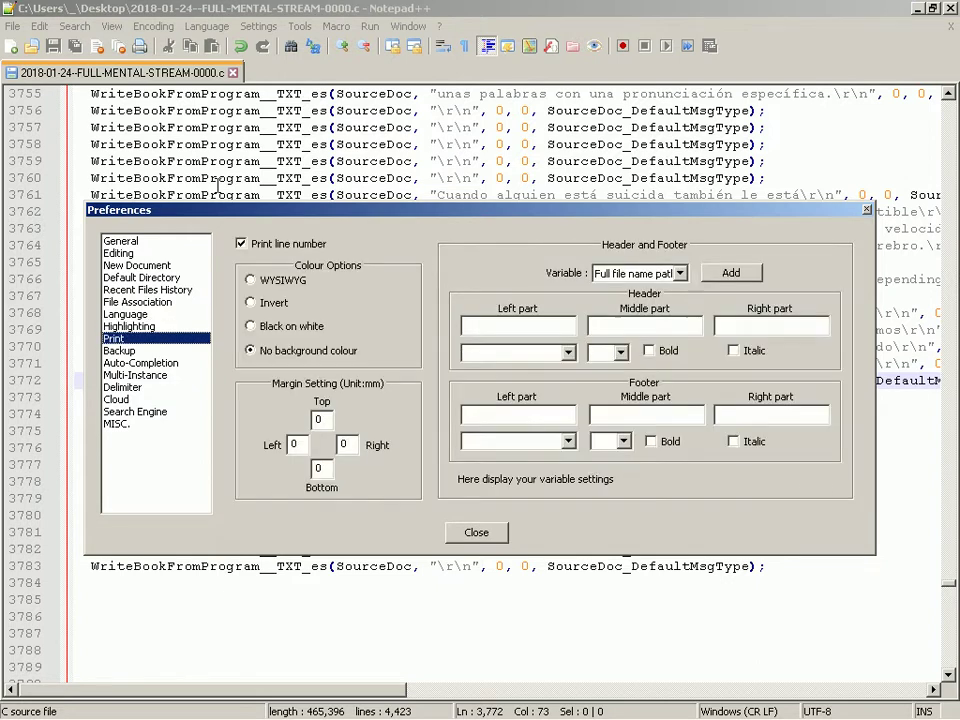
key("Down")
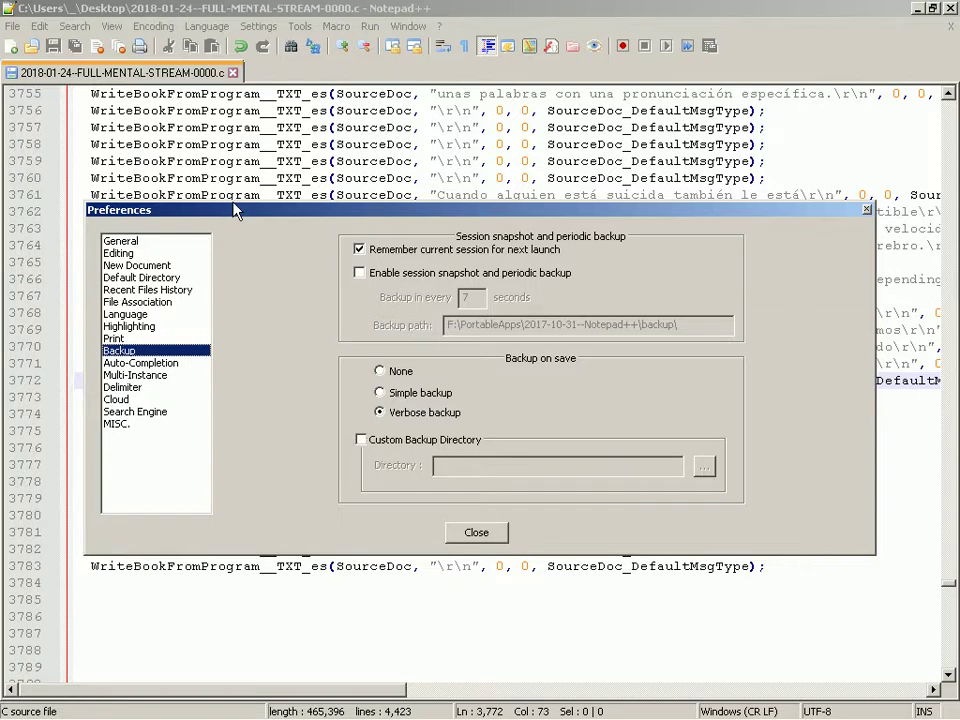
left_click(434, 280)
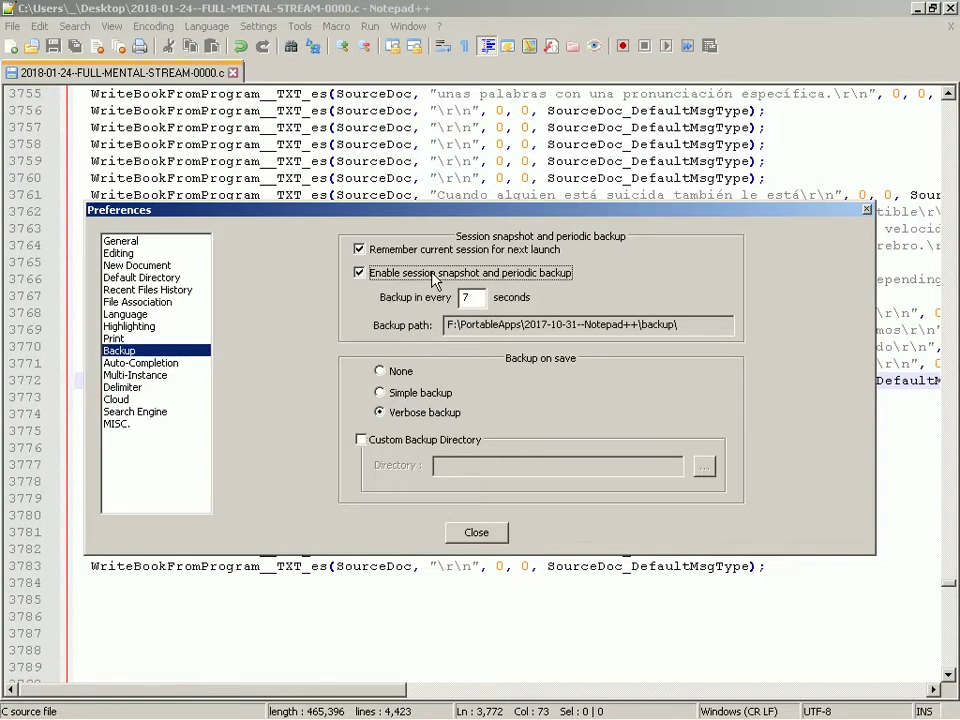